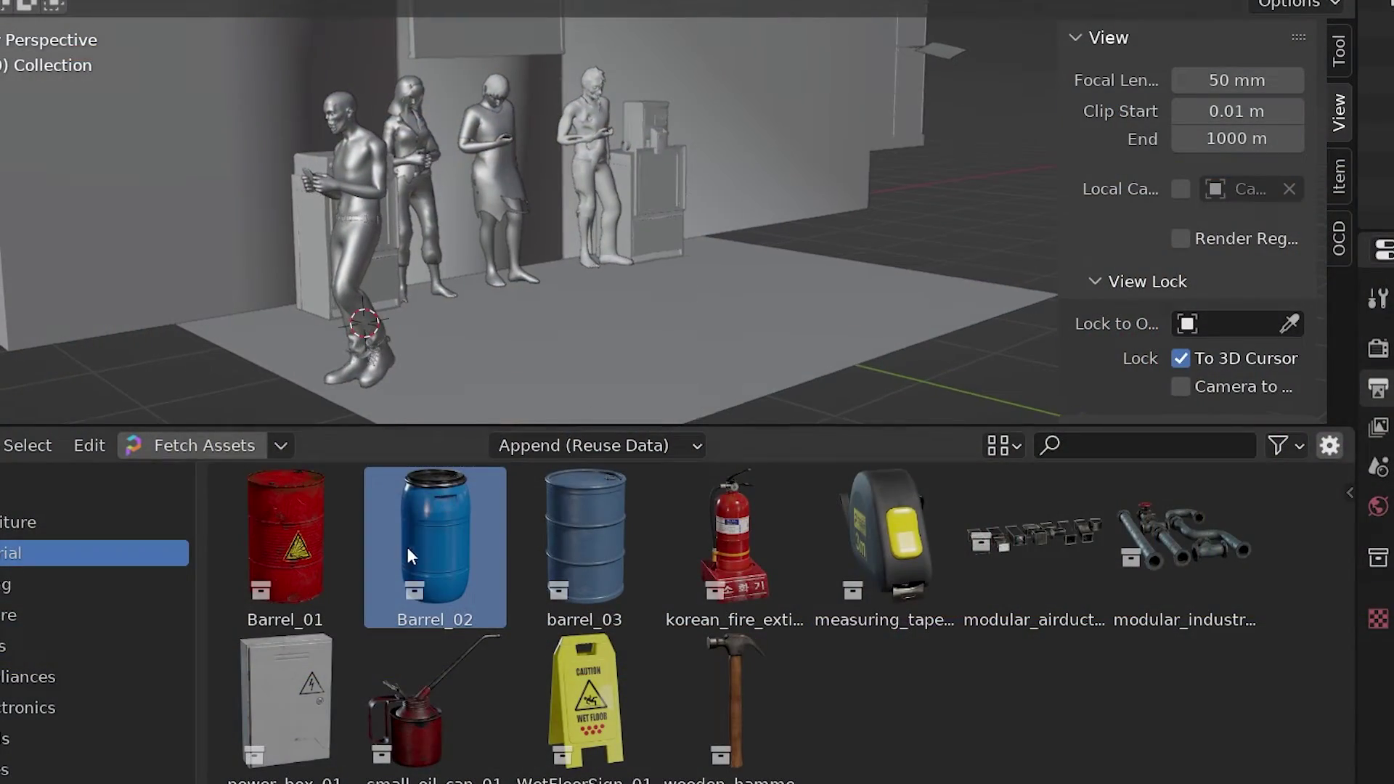
Drop two Barrel_02 barrels and a WetFloorSign_01 sign into the viewport near the figures.
left_click_drag(407, 547, 627, 318)
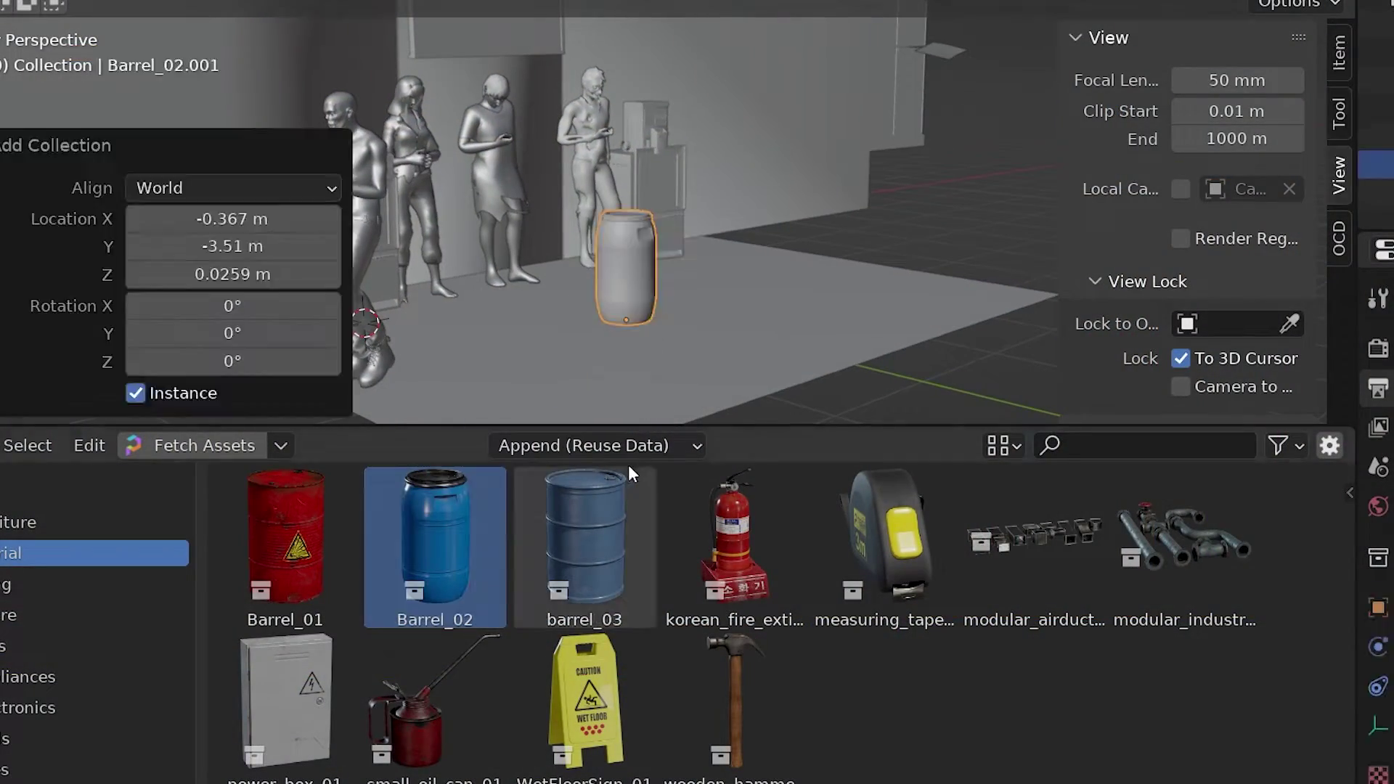
left_click_drag(483, 577, 747, 278)
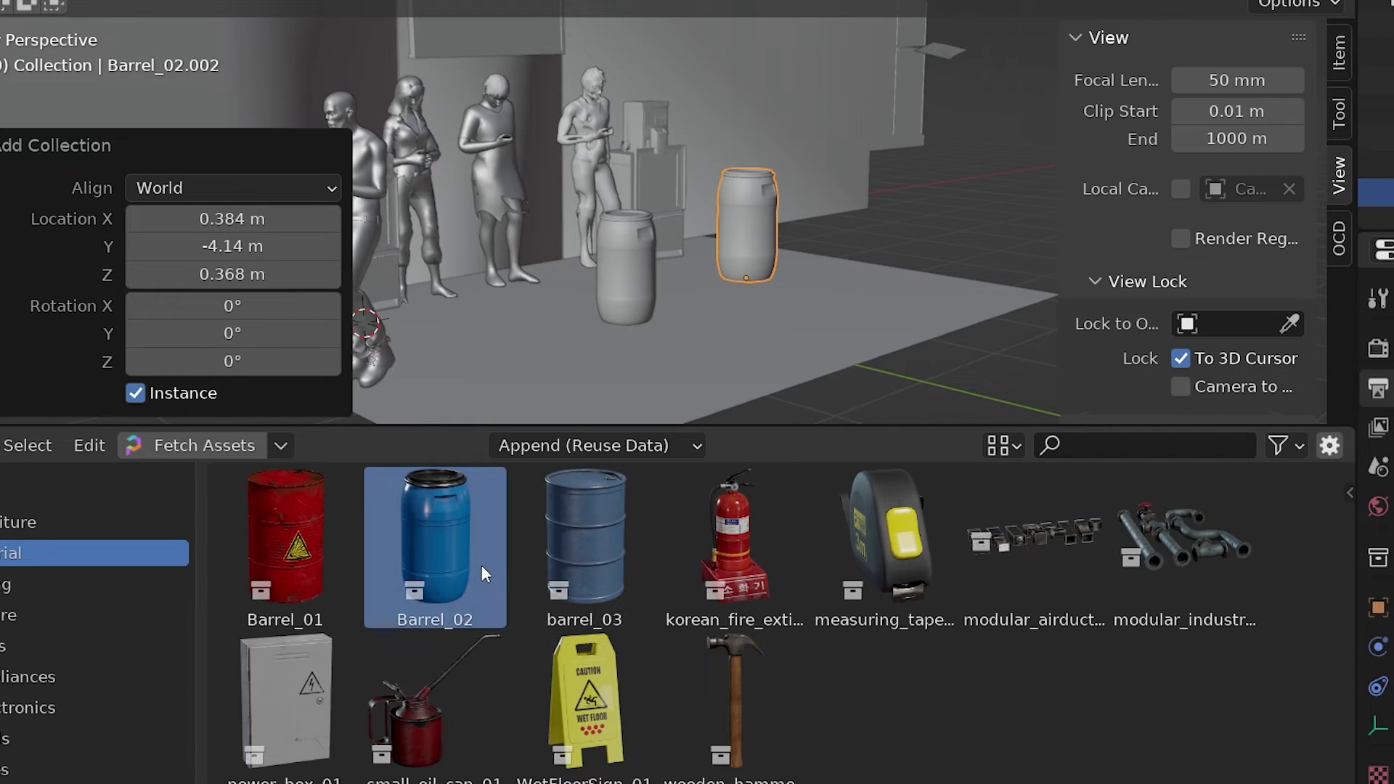
left_click_drag(590, 670, 517, 324)
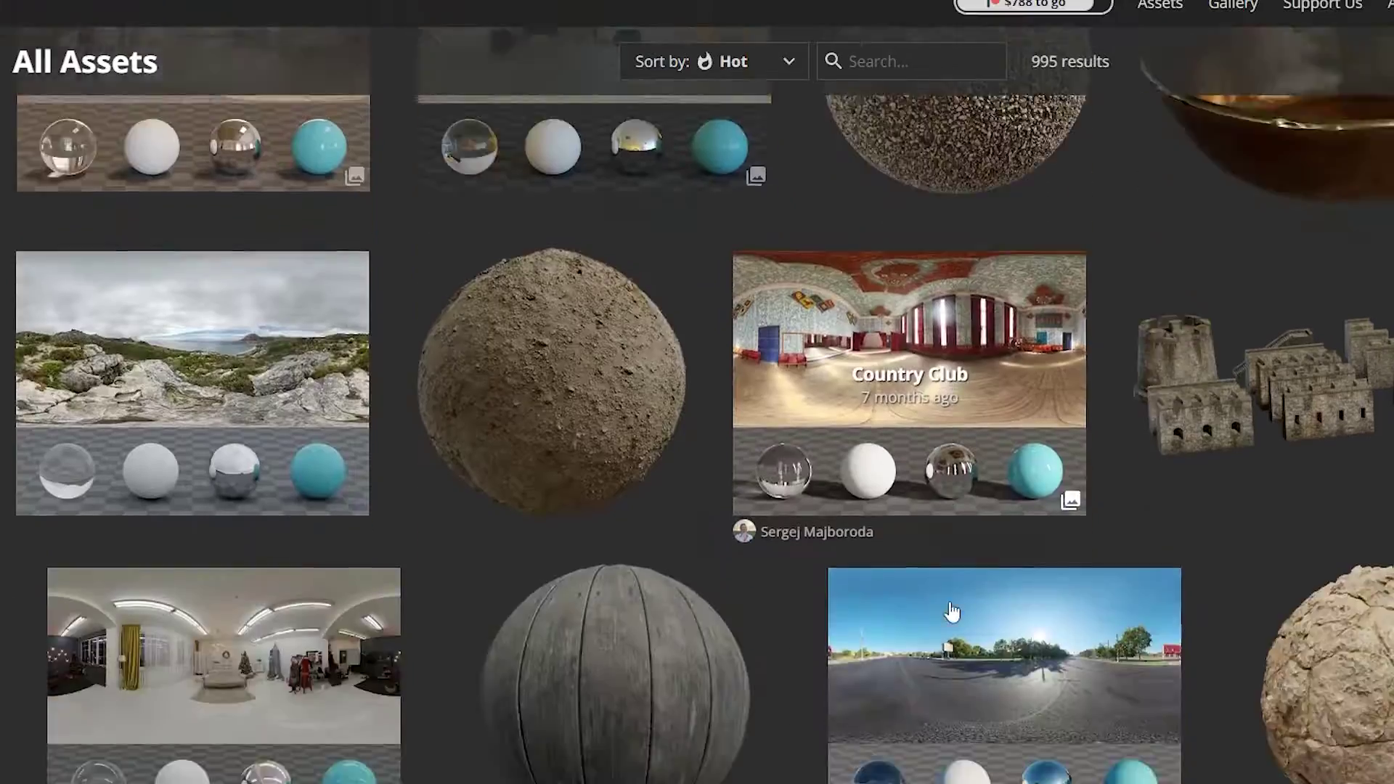
scroll(969, 610, "down", 5)
scroll(969, 611, "down", 5)
scroll(969, 610, "down", 5)
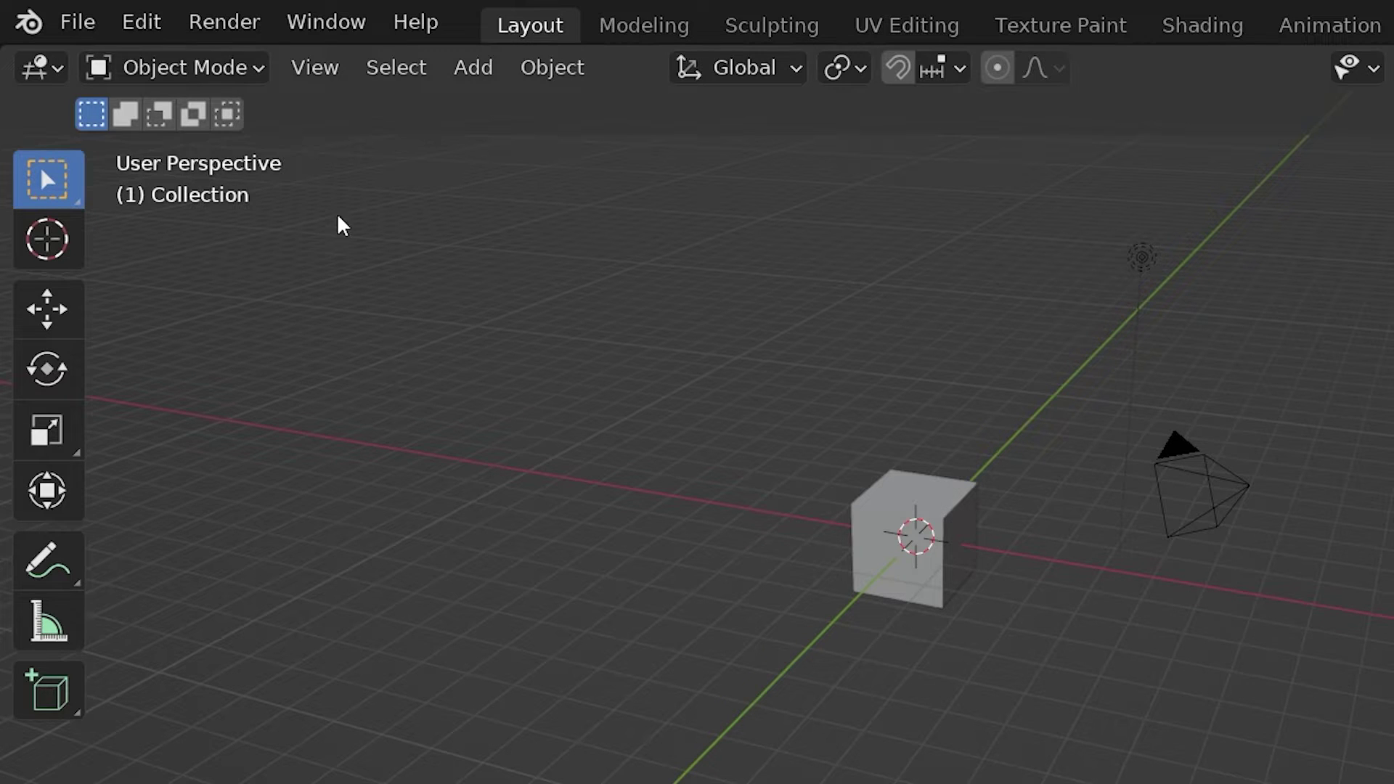
Install the polyhavenassets.zip add-on from the Add Ons folder via Preferences > Add-ons.
left_click(142, 22)
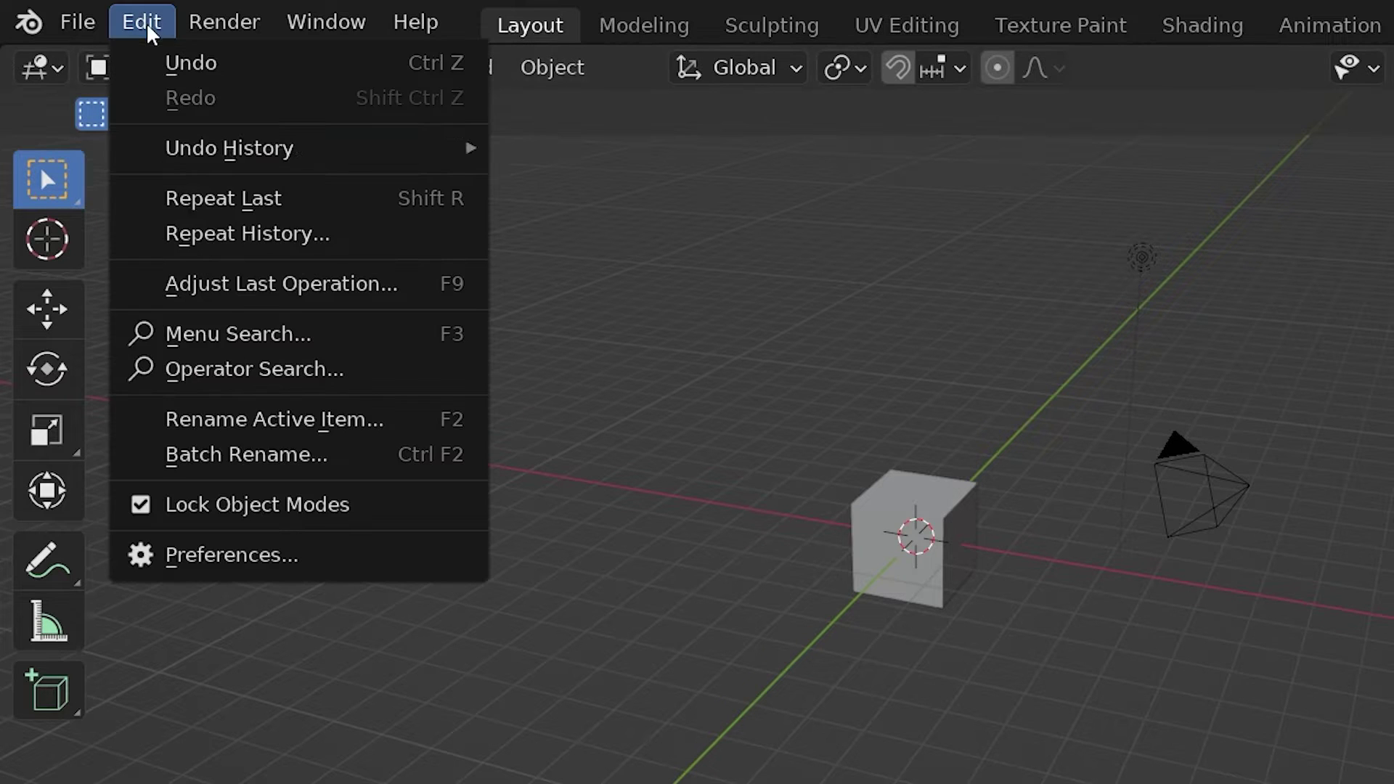
left_click(262, 545)
left_click(191, 419)
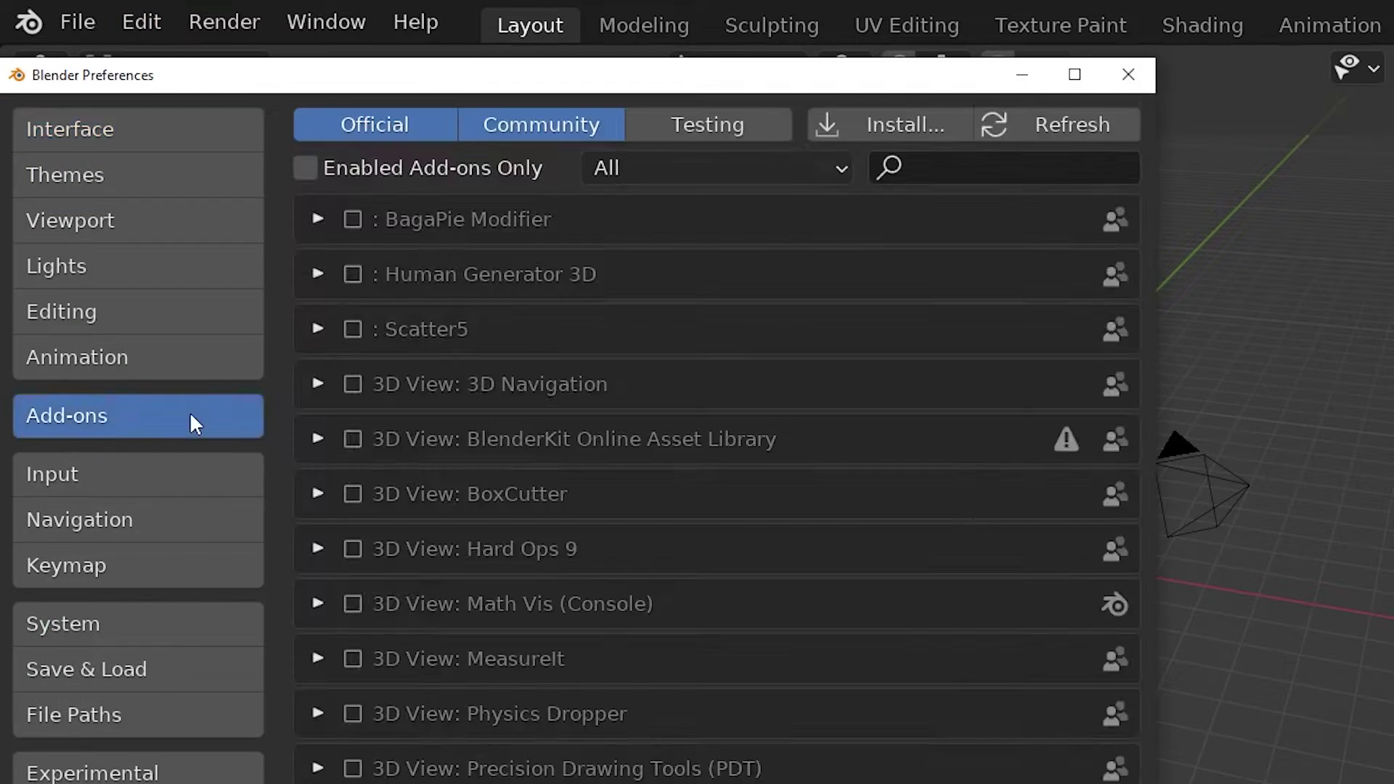
left_click(889, 123)
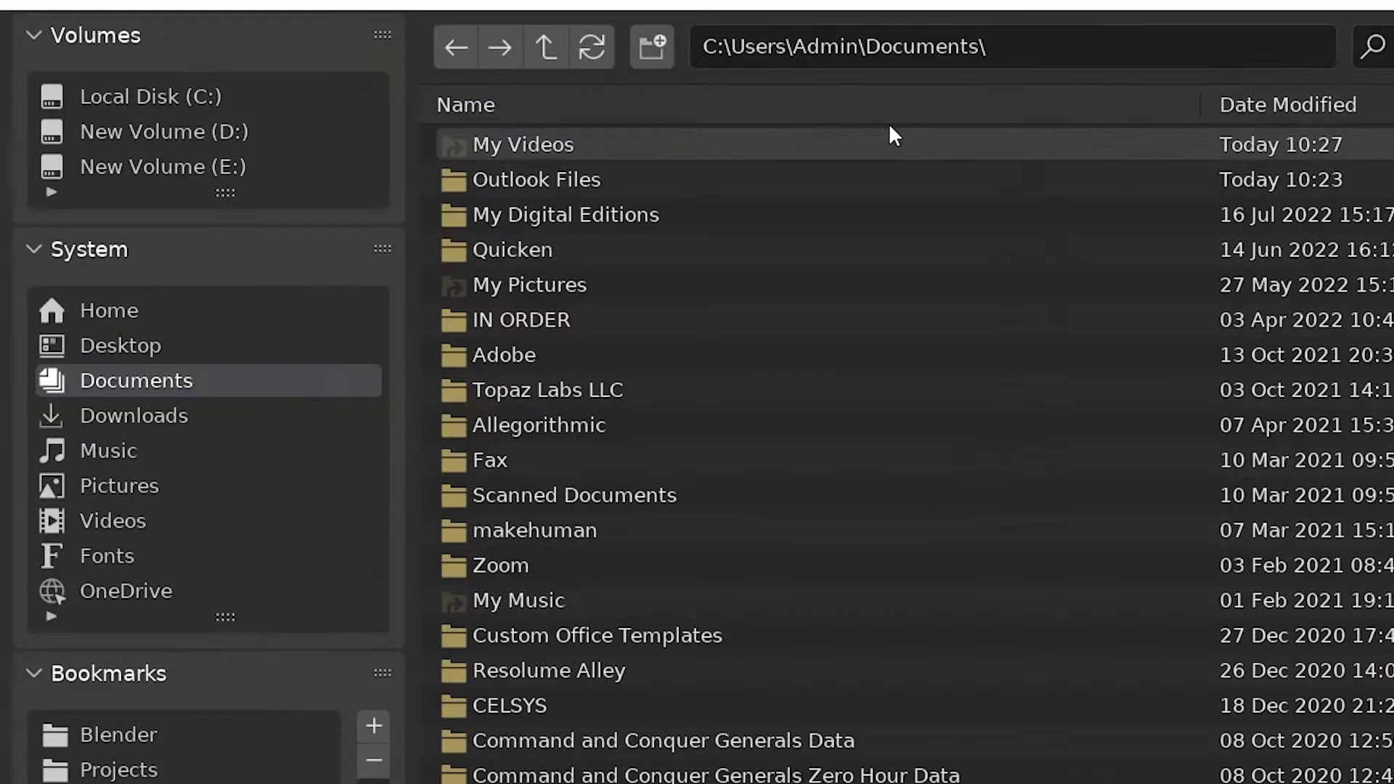
left_click(81, 673)
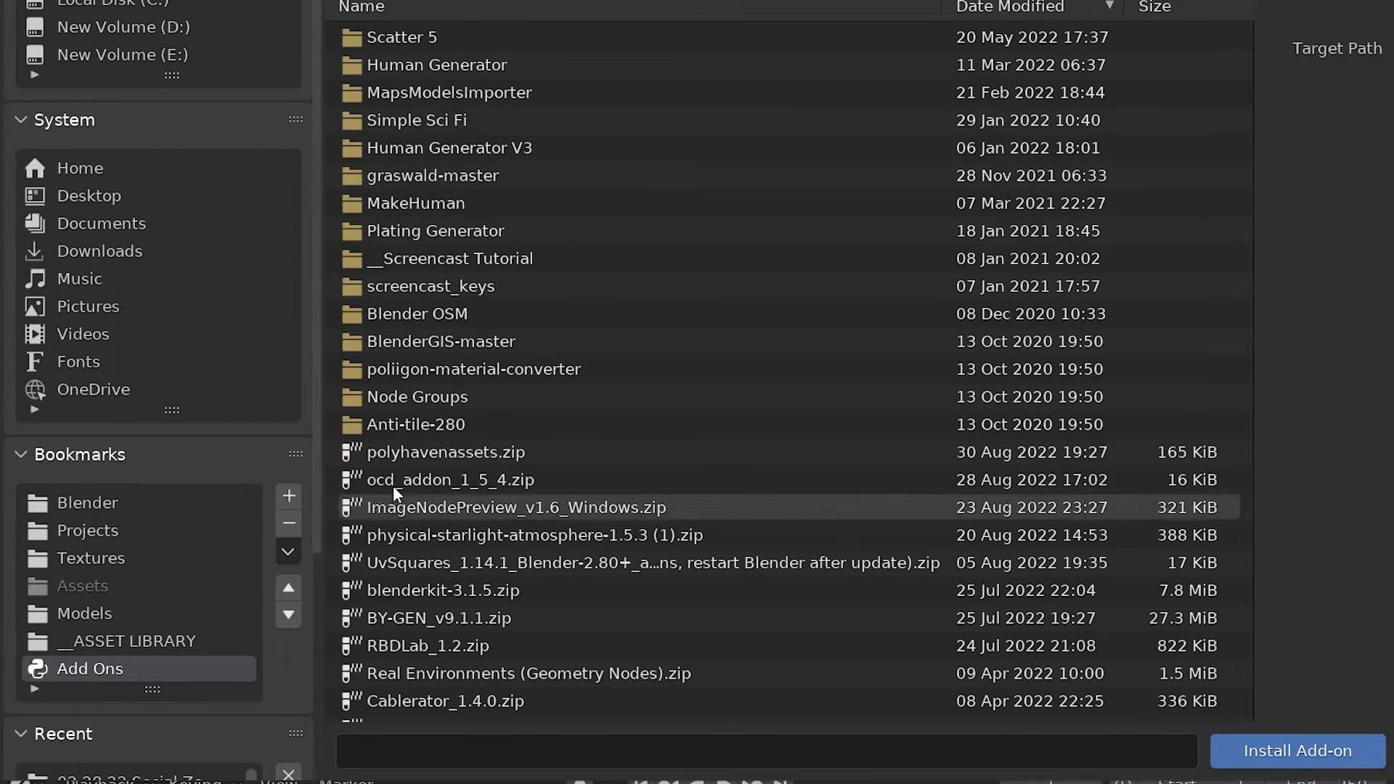
left_click(459, 452)
double_click(458, 452)
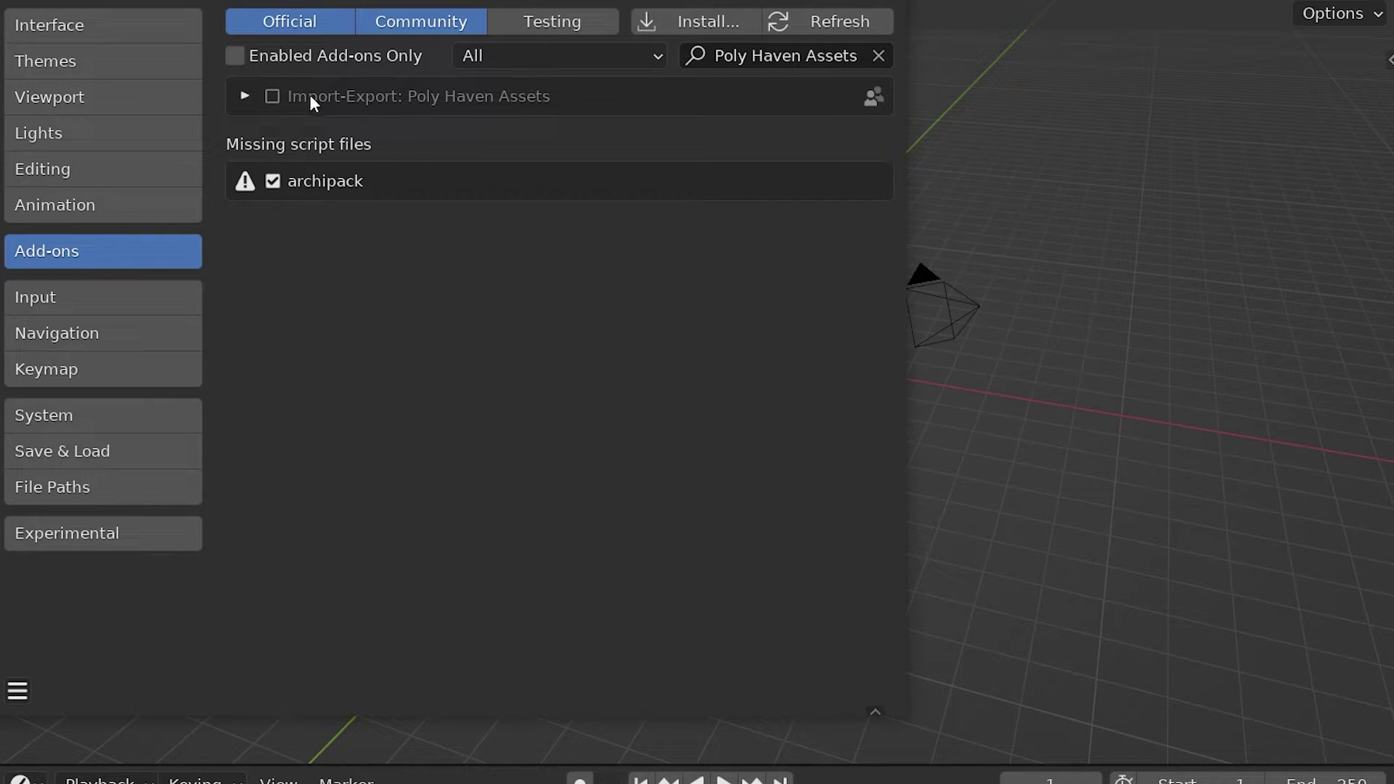
Enable the Import-Export: Poly Haven Assets add-on and expand its details panel.
left_click(272, 97)
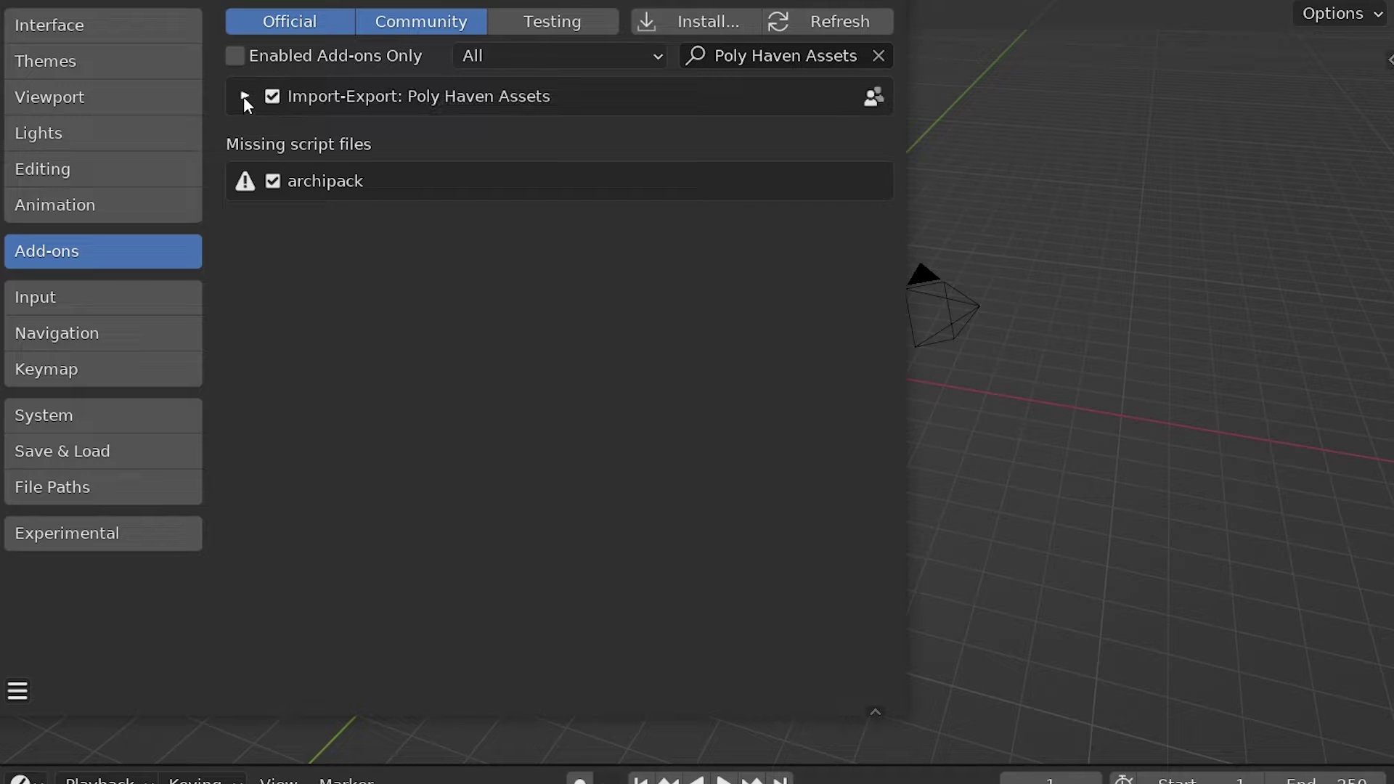
left_click(243, 96)
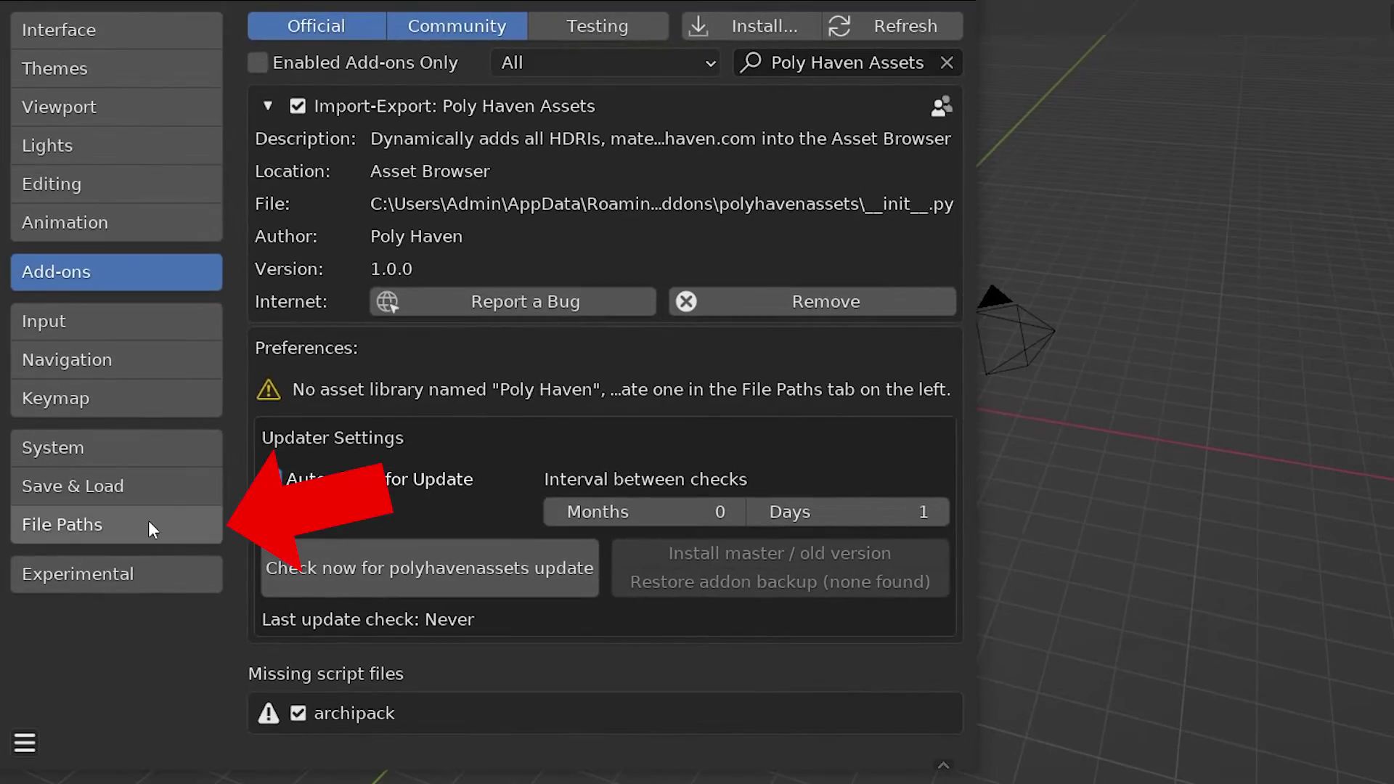
left_click(149, 521)
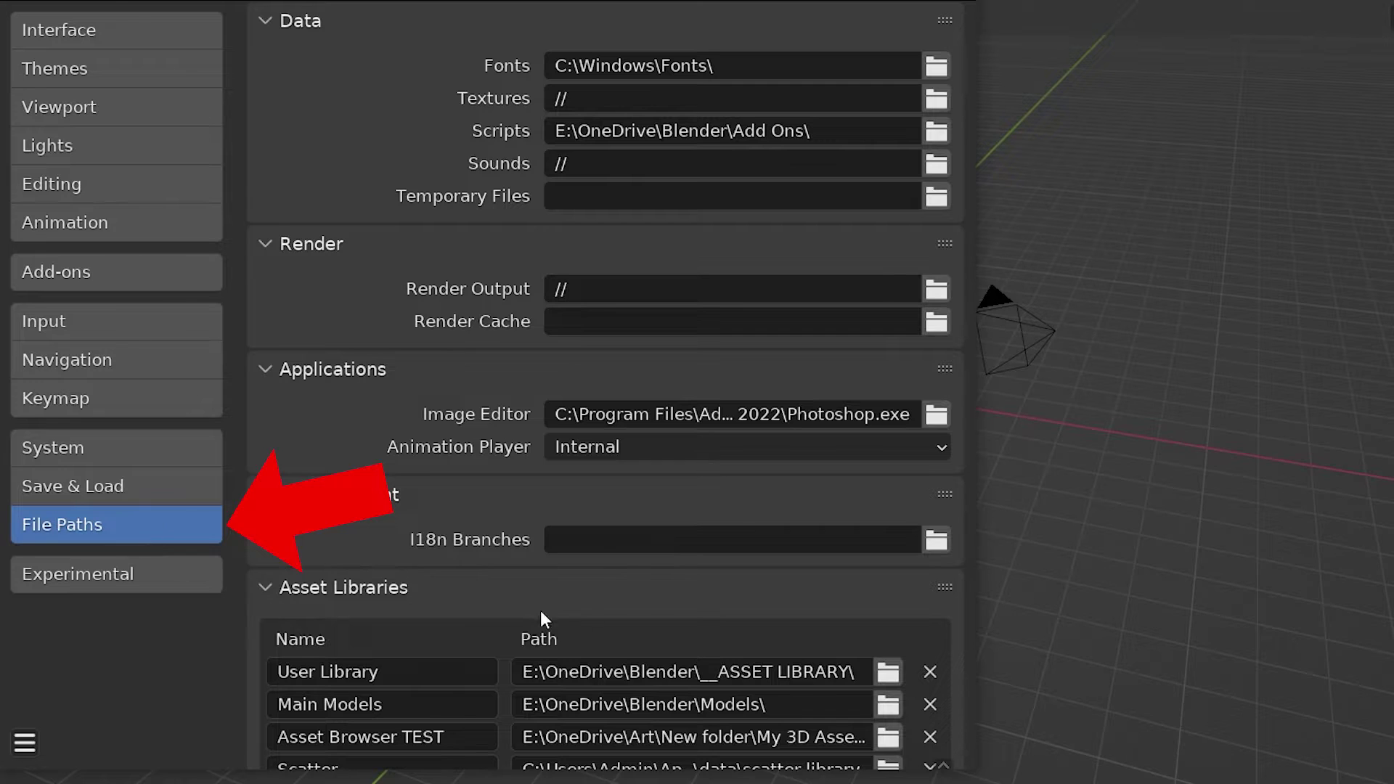
scroll(541, 610, "down", 3)
scroll(676, 620, "down", 1)
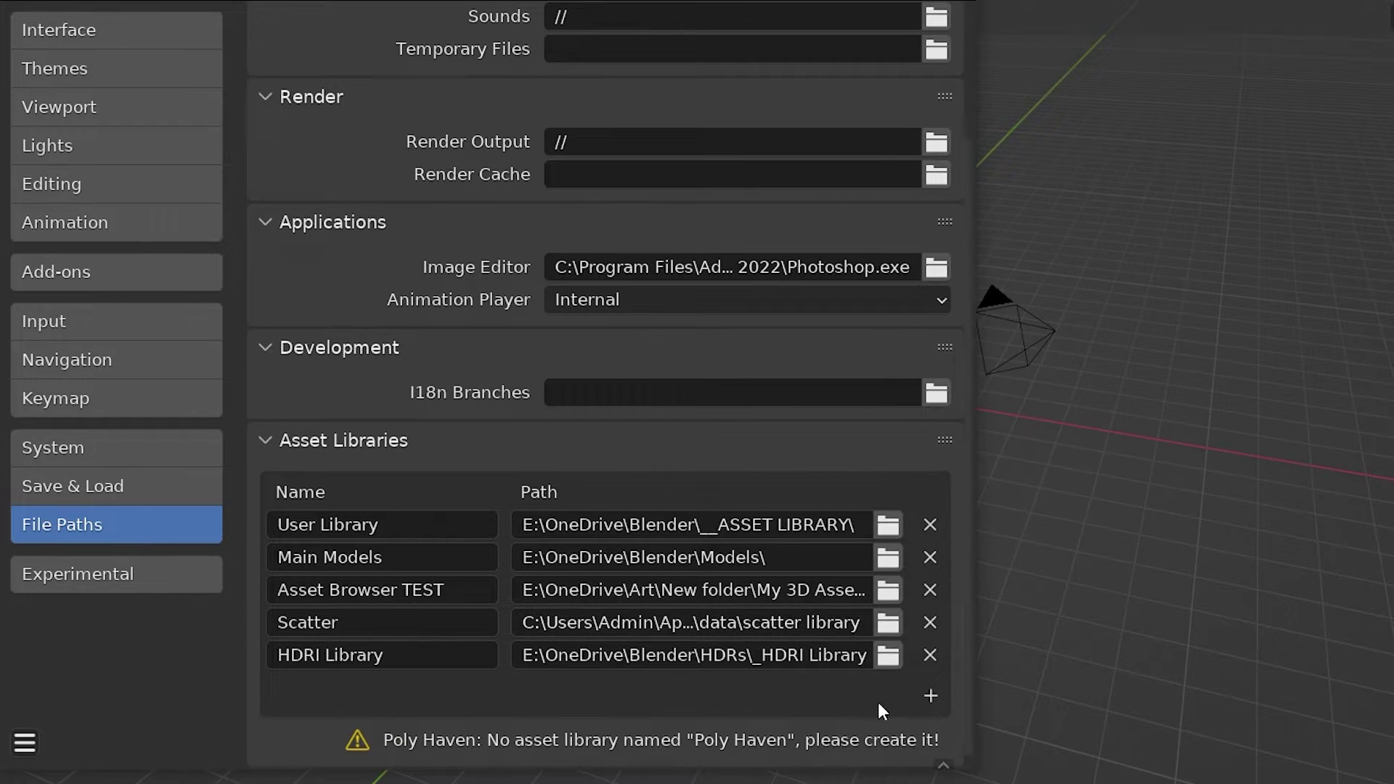
Add an asset library pointing to a new 'Poly Haven' folder under E:\OneDrive\Blender\Add Ons.
left_click(930, 695)
key("i")
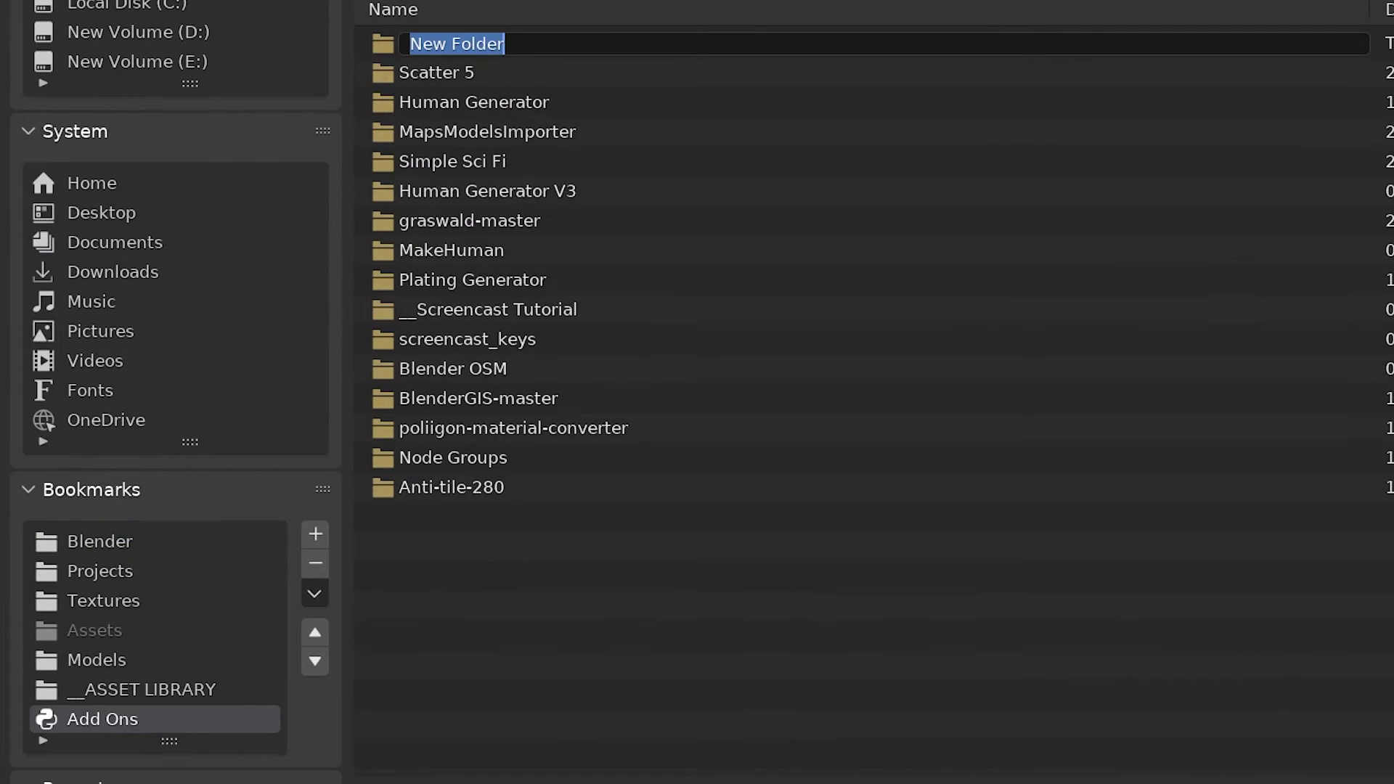
type("Poly Have")
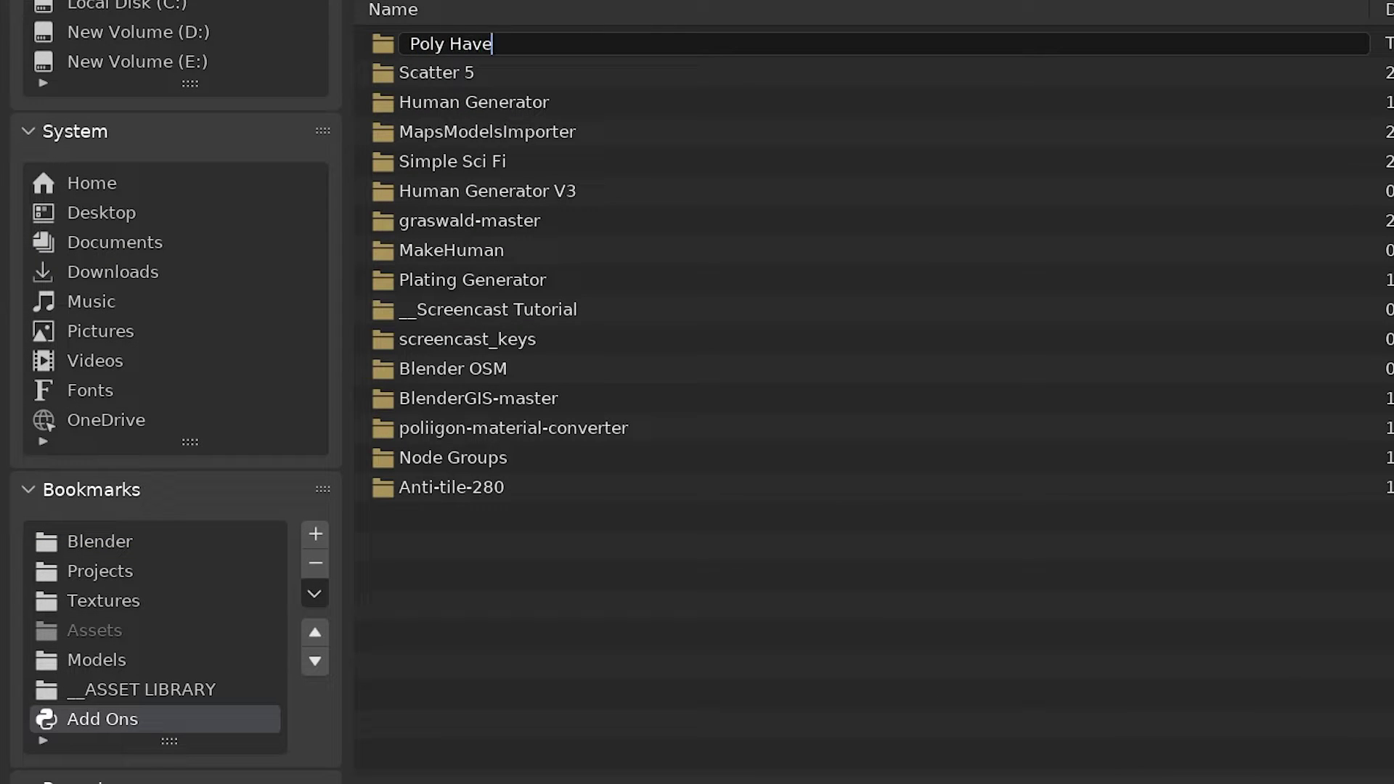
type("n")
key("Return")
left_click(524, 41)
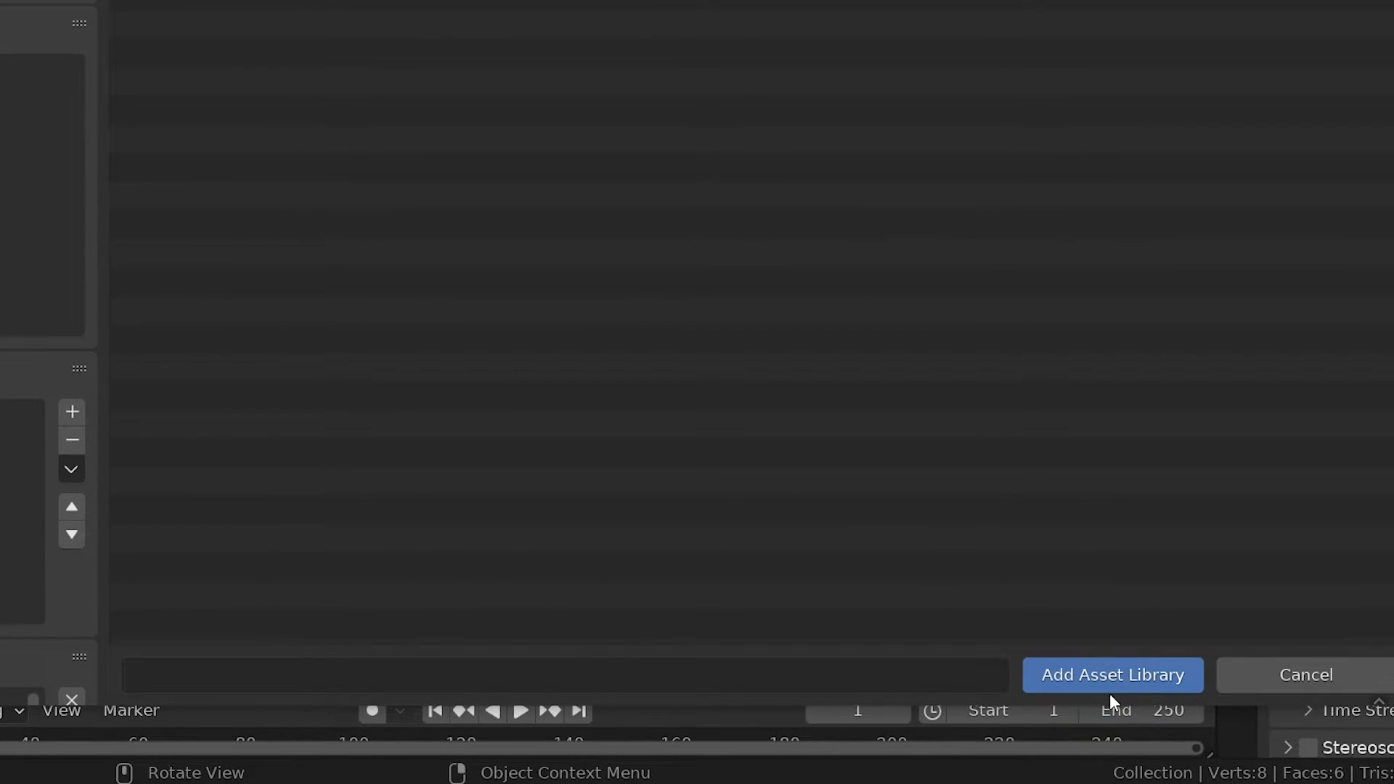
left_click(1112, 687)
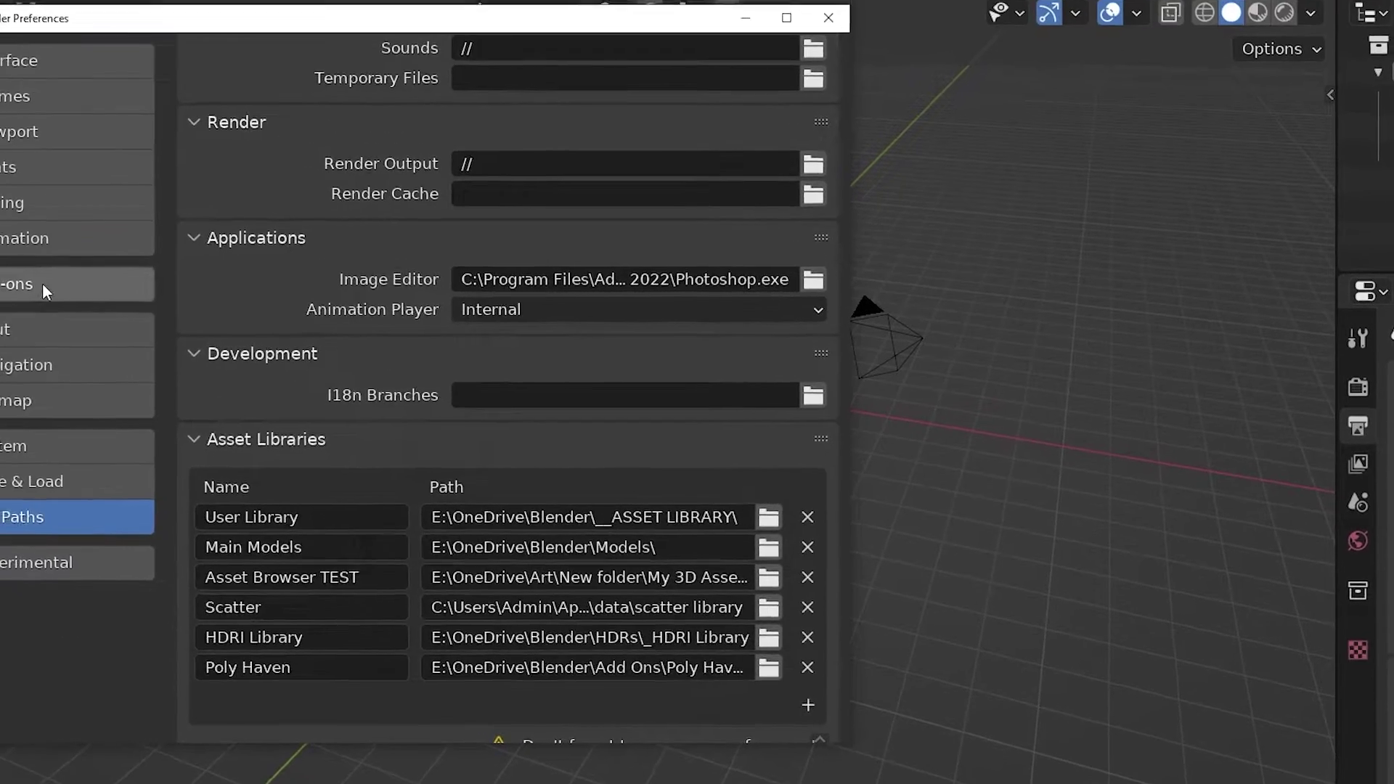
left_click(43, 284)
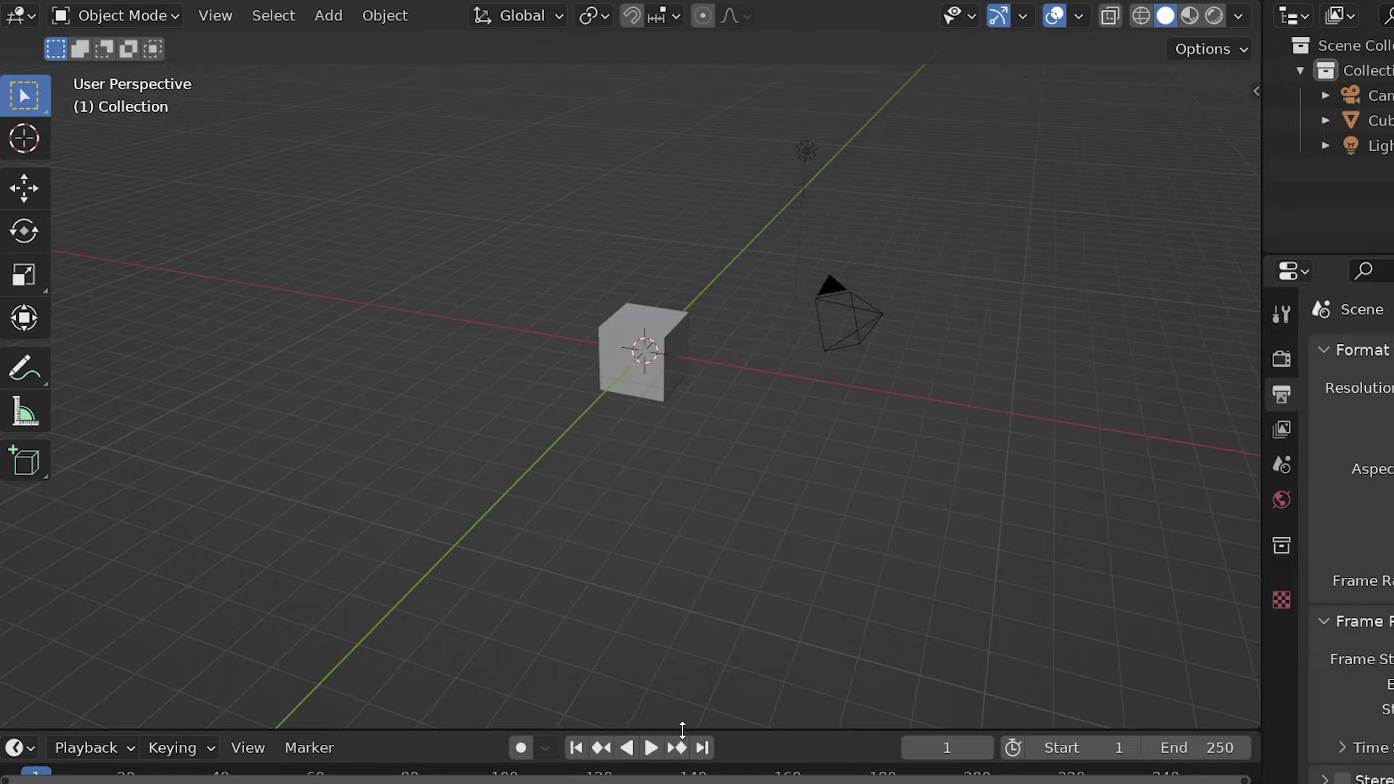
Enlarge the bottom timeline area and make it an Asset Browser on the Poly Haven library.
left_click_drag(683, 729, 697, 402)
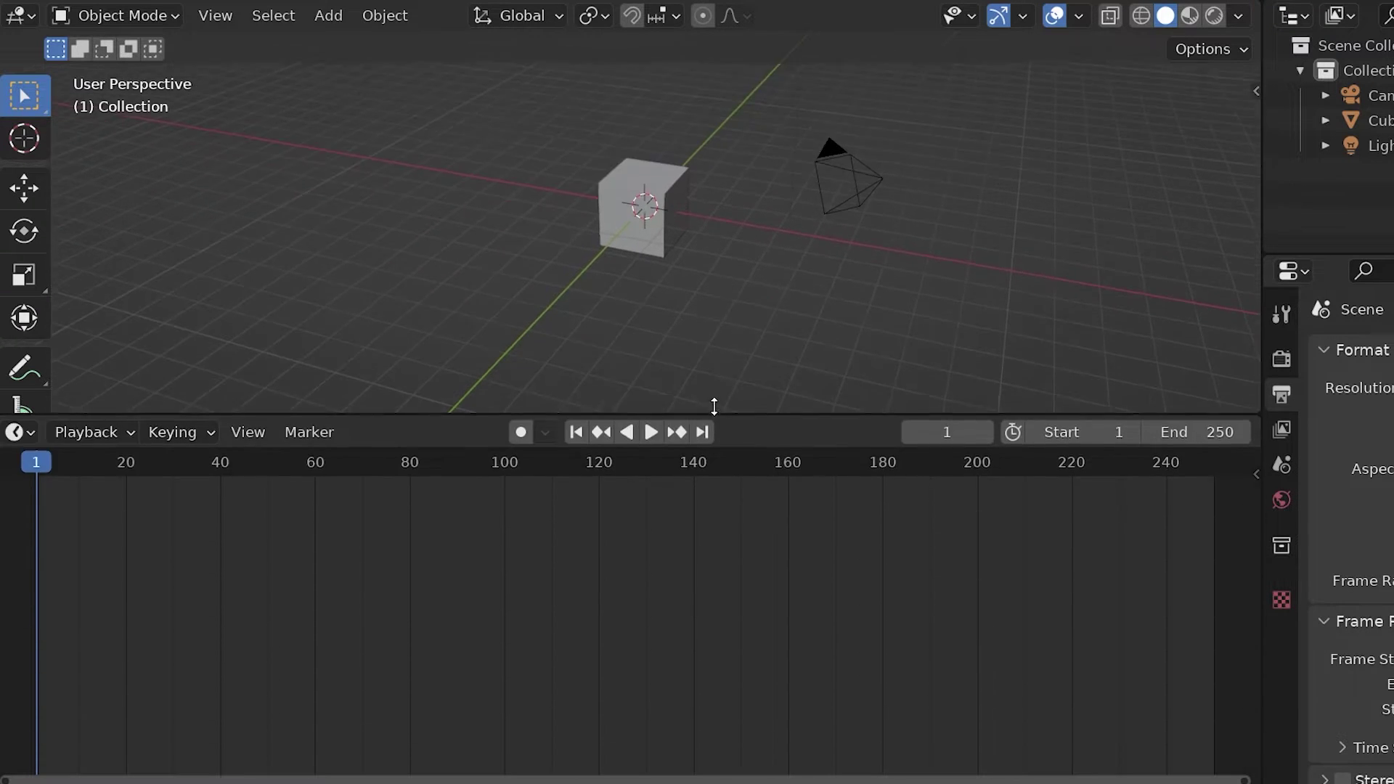
left_click(20, 419)
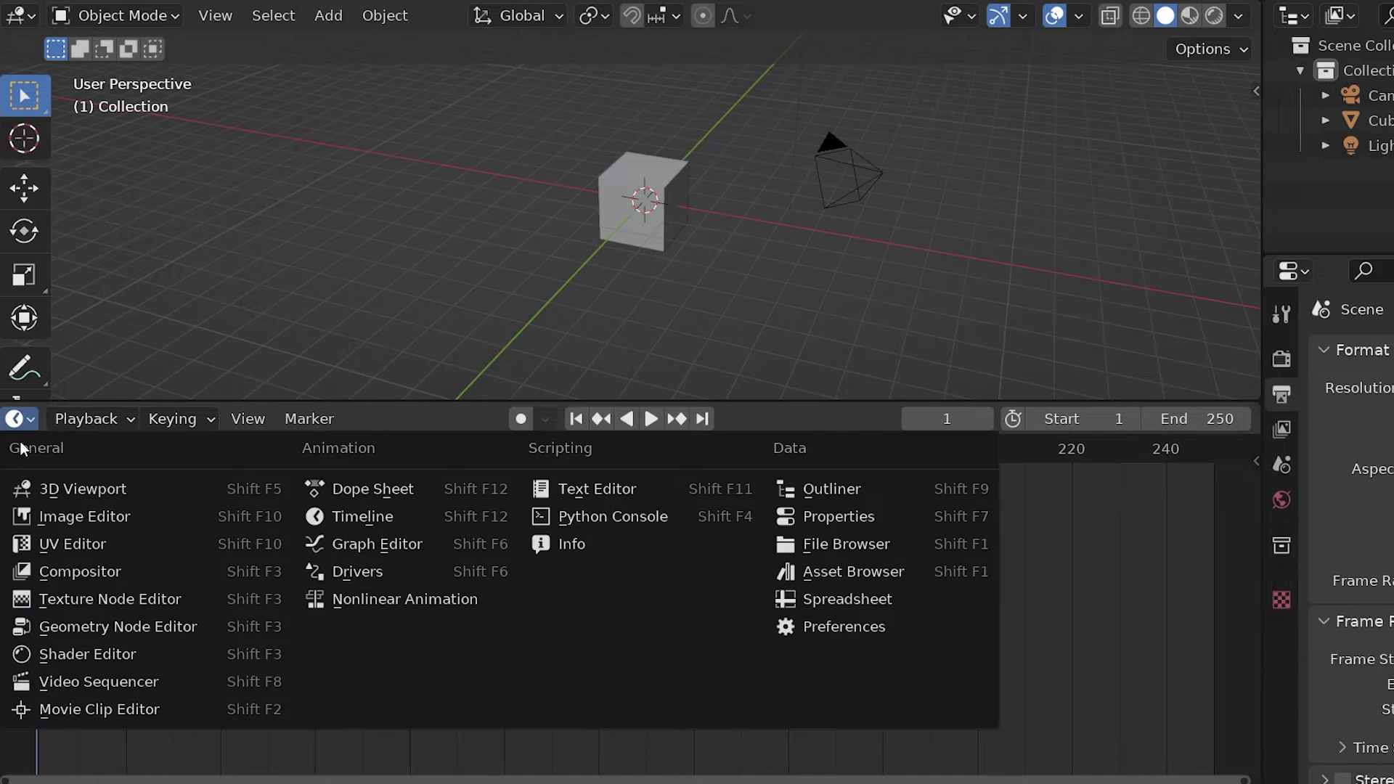
left_click(849, 572)
left_click(256, 457)
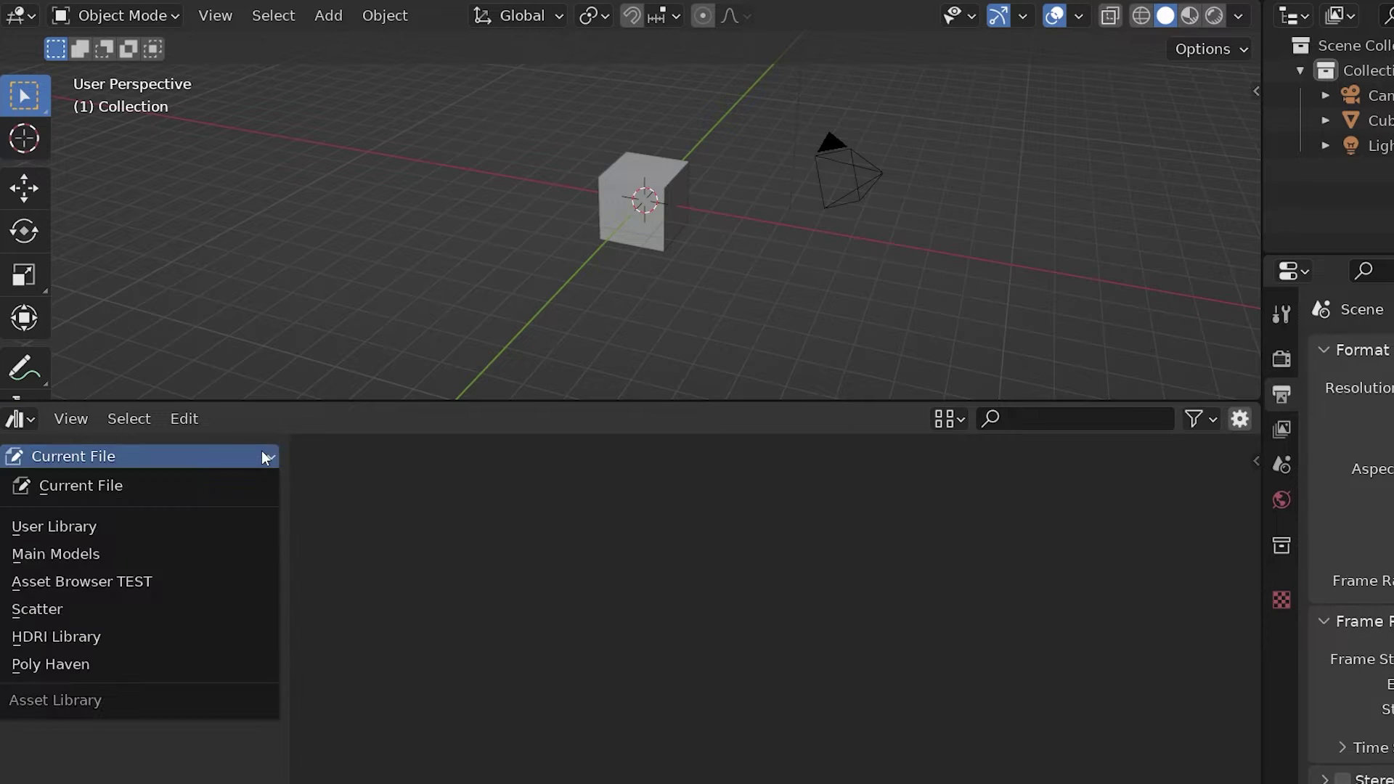
left_click(170, 666)
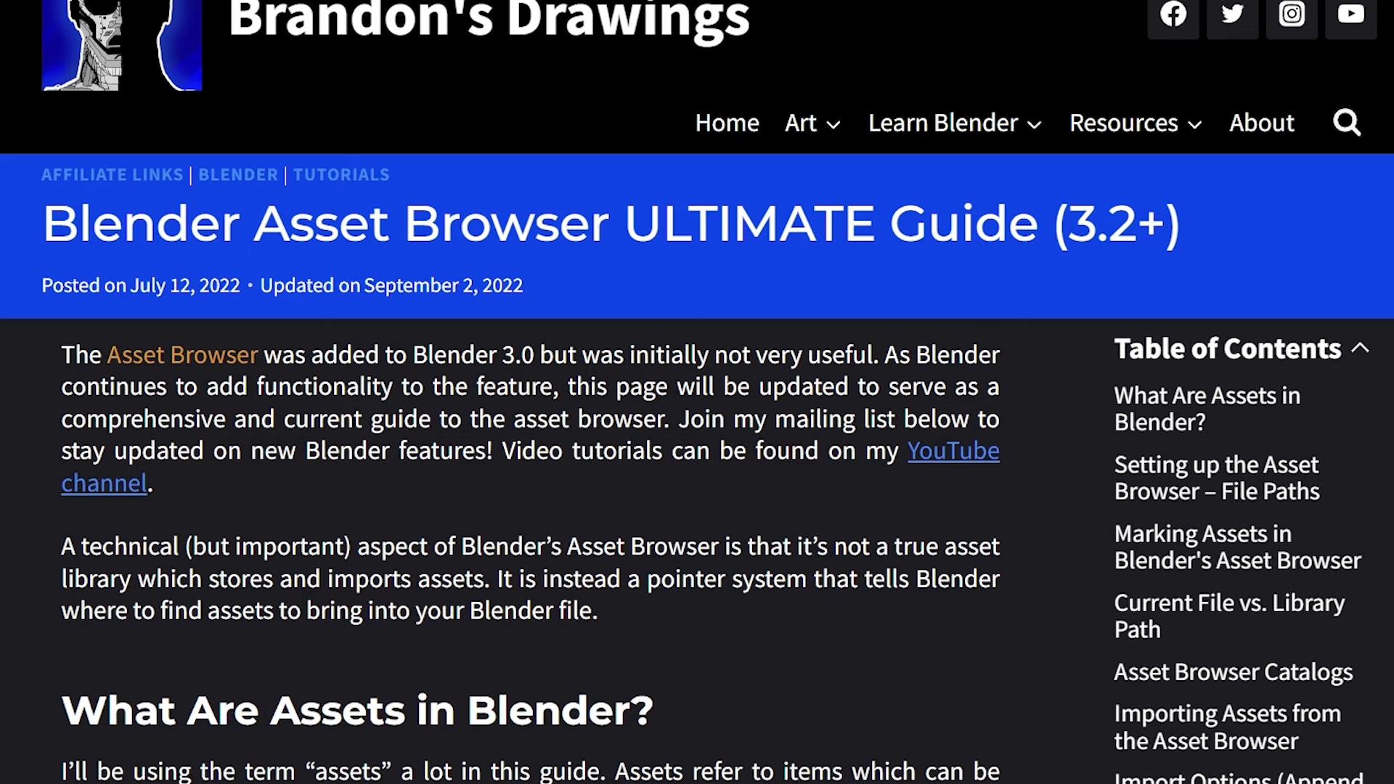
scroll(1330, 306, "down", 5)
scroll(1329, 305, "down", 5)
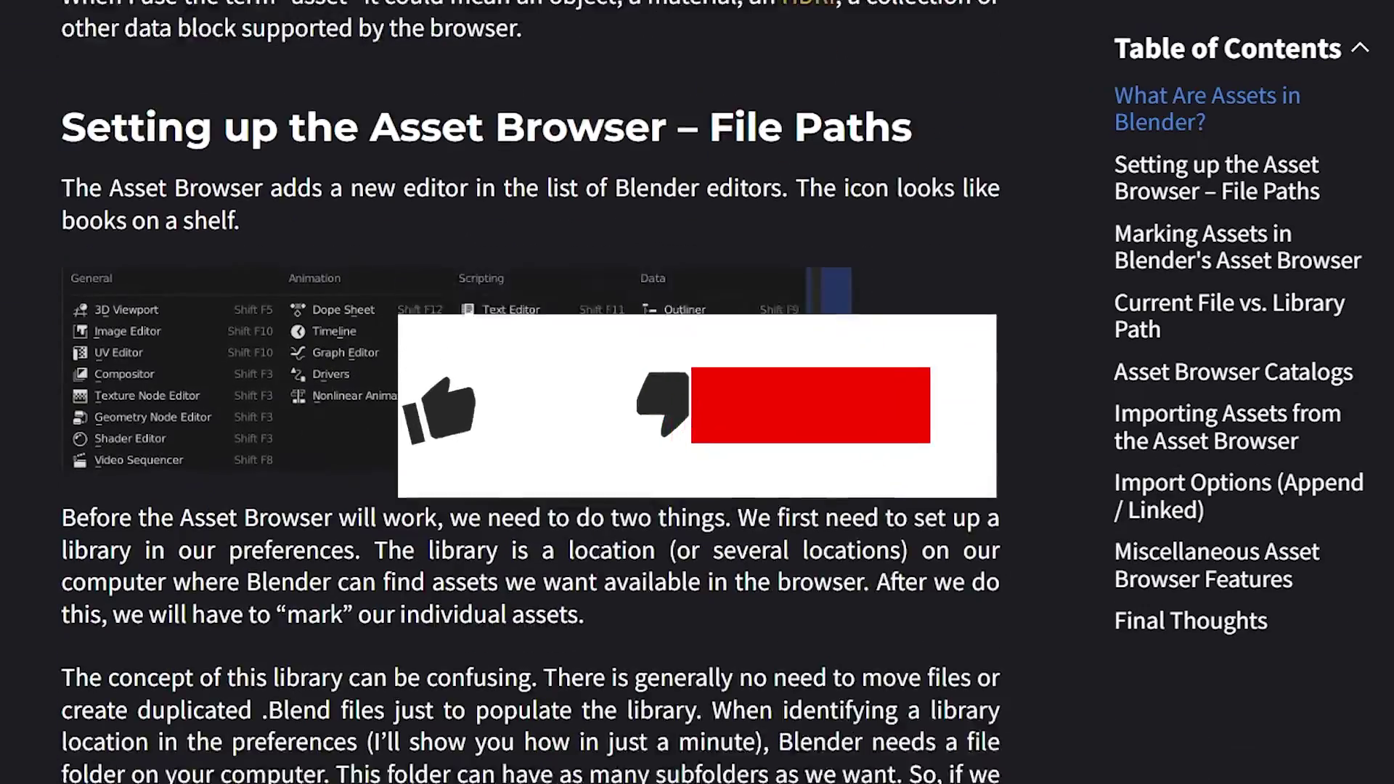
scroll(1330, 305, "down", 2)
scroll(1332, 324, "down", 5)
scroll(1356, 376, "down", 4)
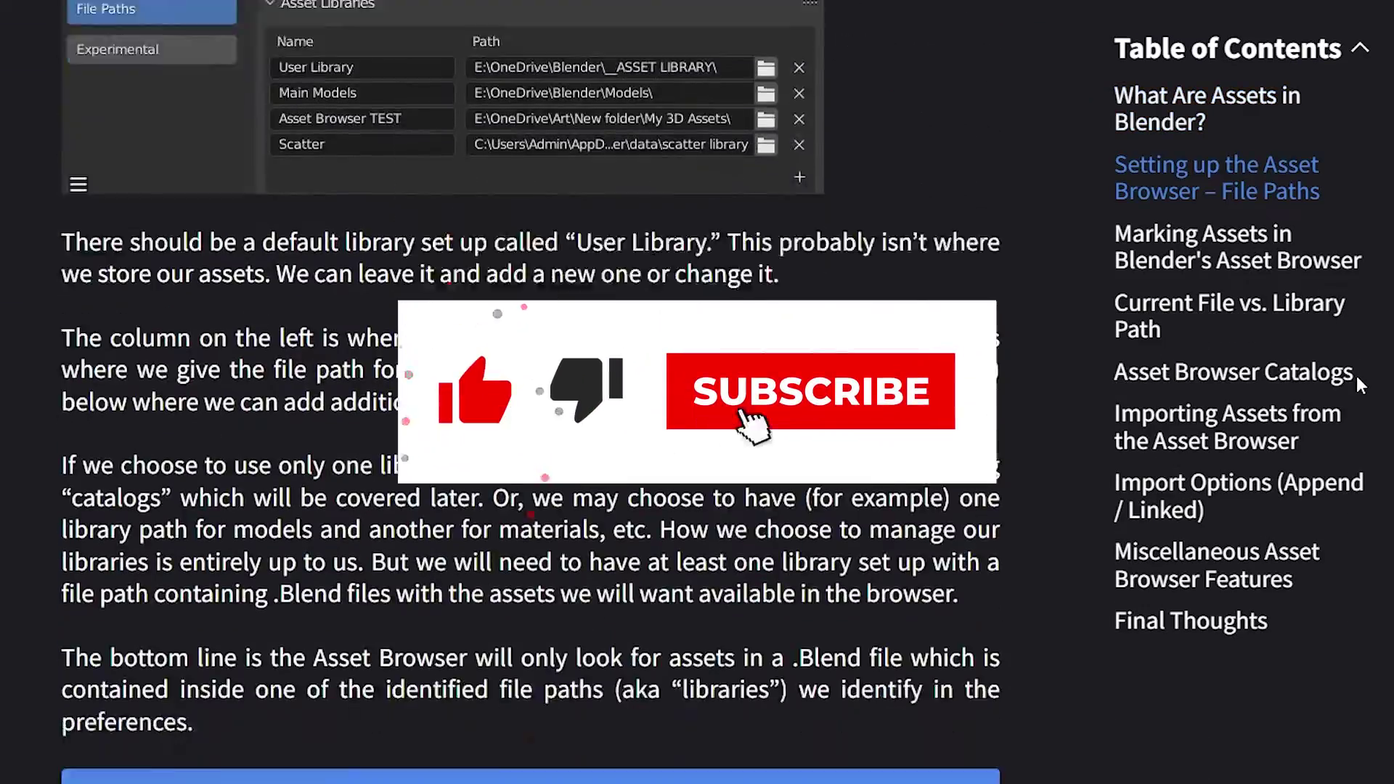
scroll(1356, 375, "down", 5)
scroll(1358, 380, "down", 3)
scroll(1358, 380, "down", 5)
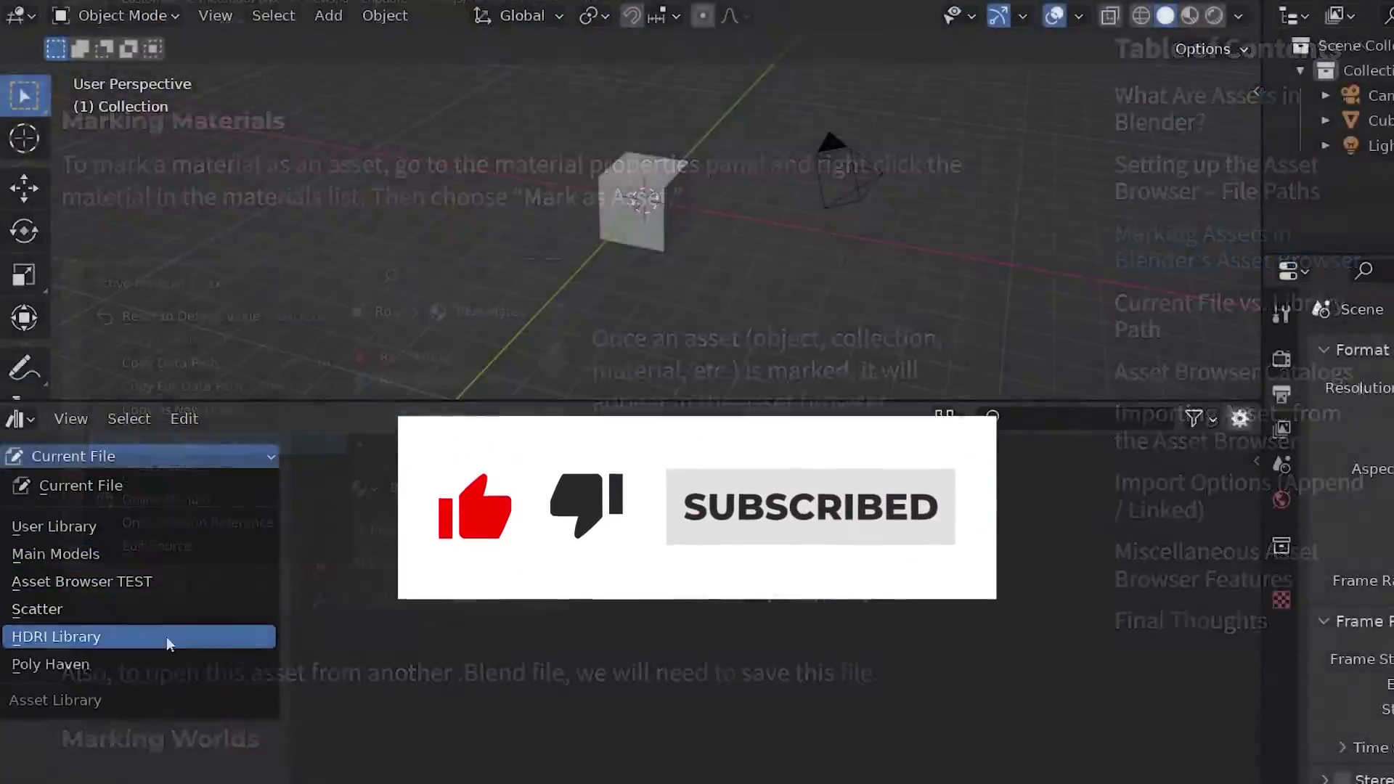
Fetch the selected asset type from polyhaven.com into the Poly Haven library.
left_click(169, 664)
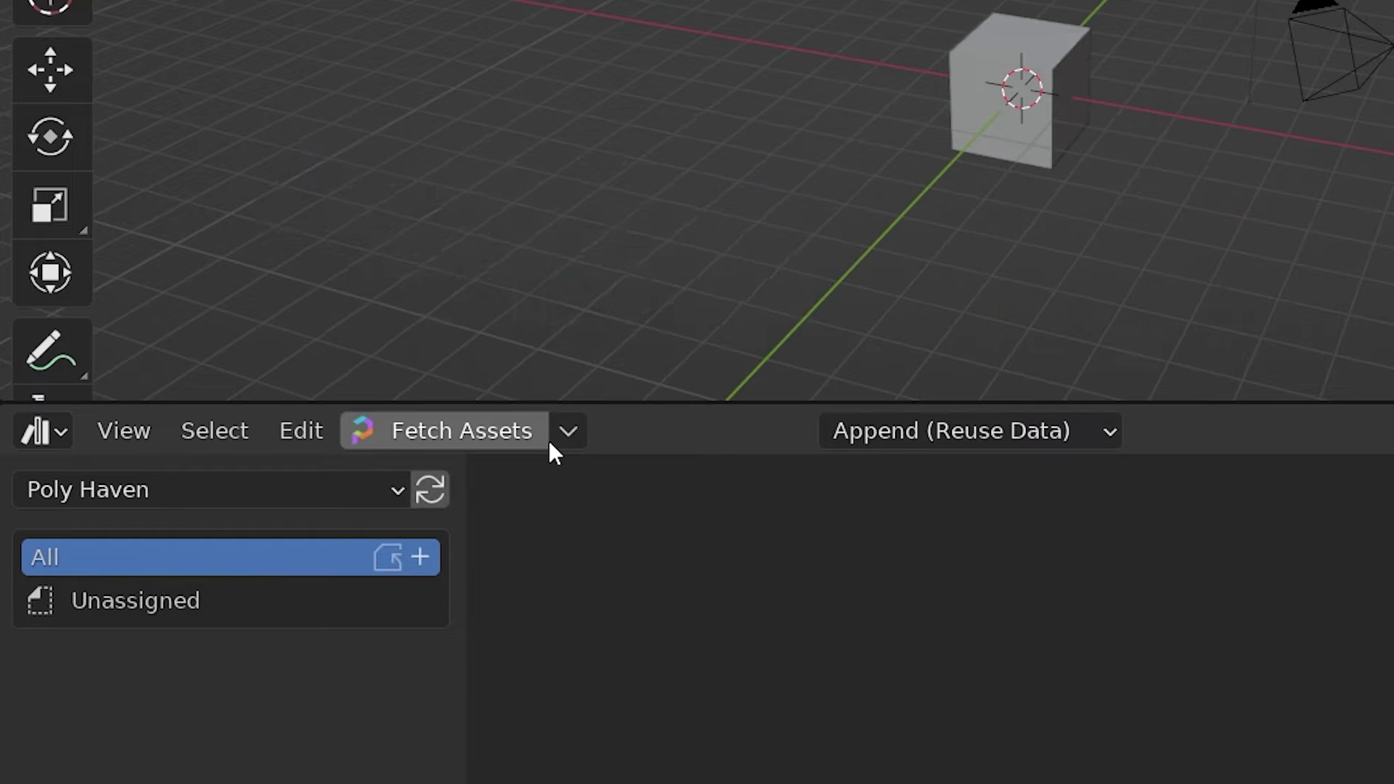
left_click(554, 436)
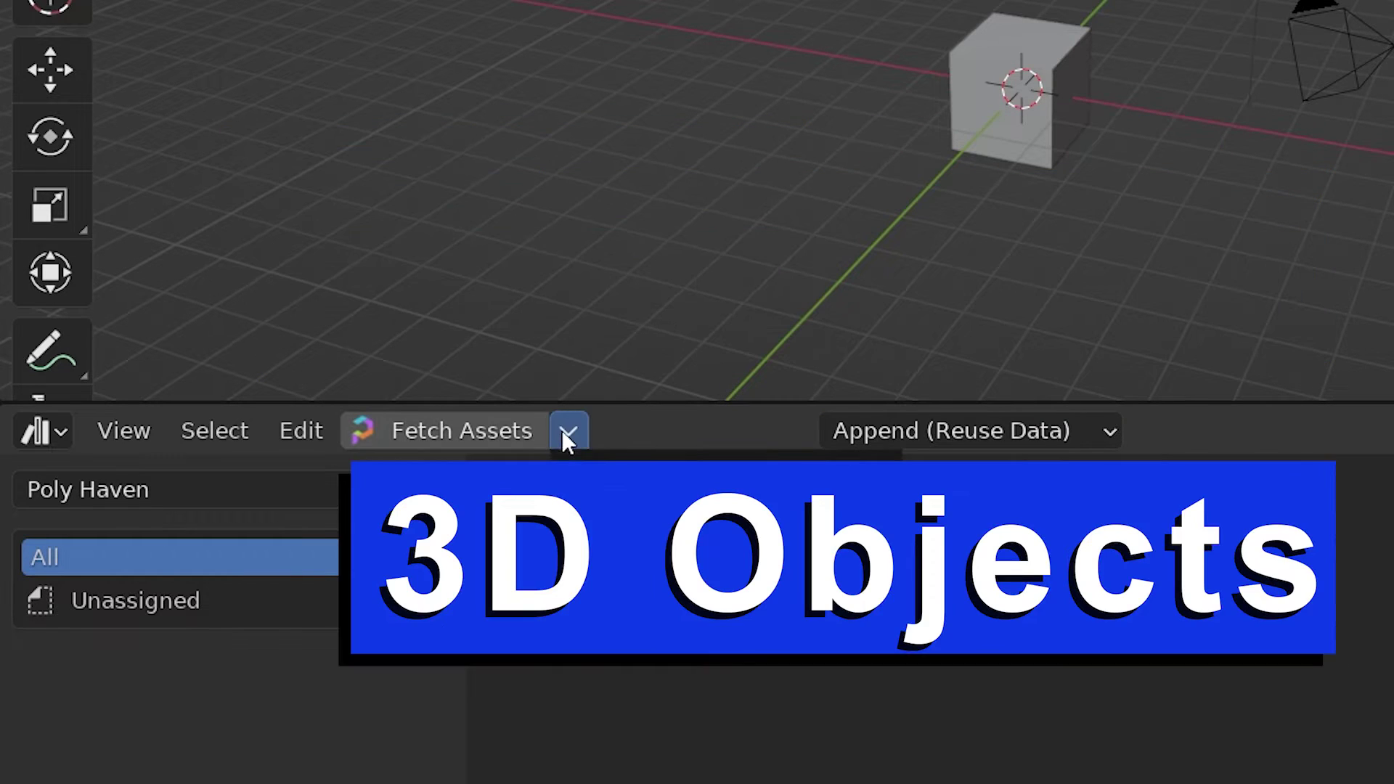
left_click(568, 435)
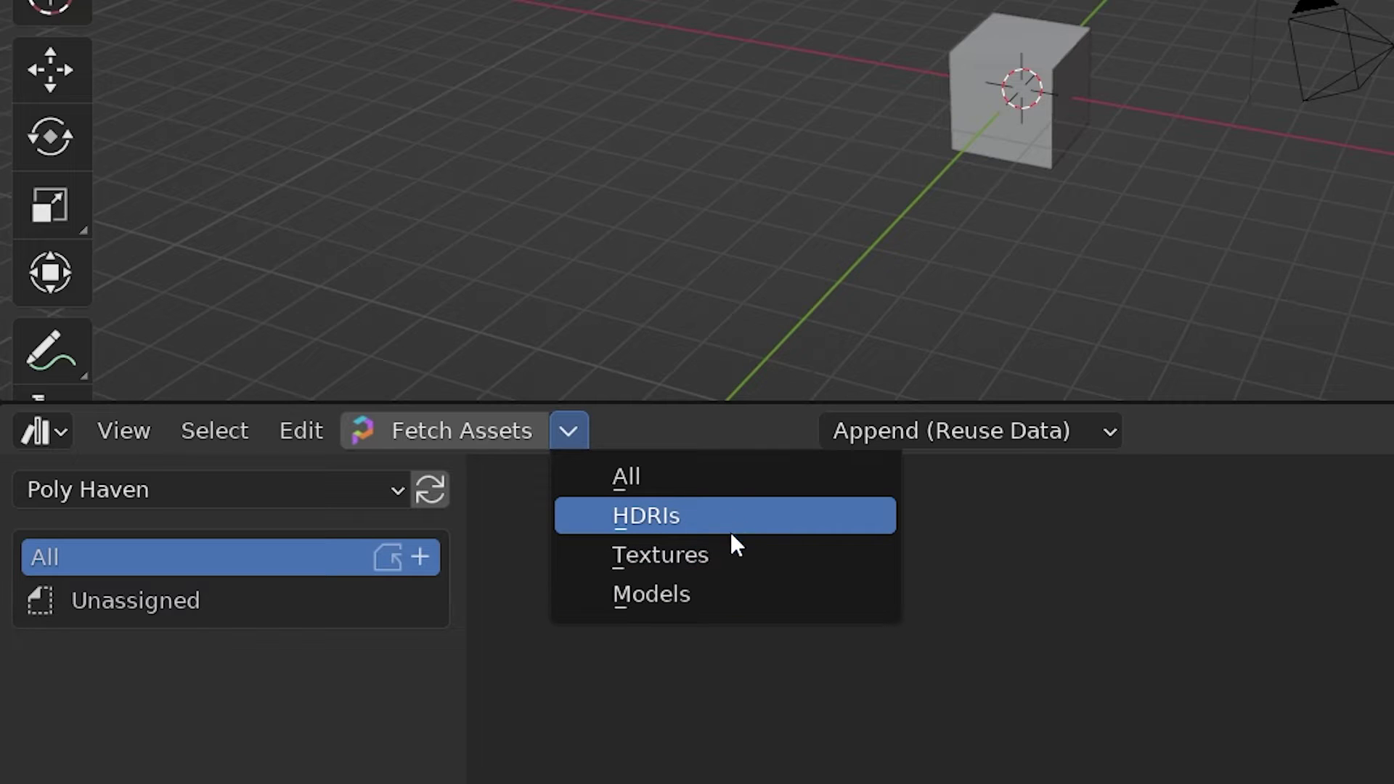
left_click(738, 591)
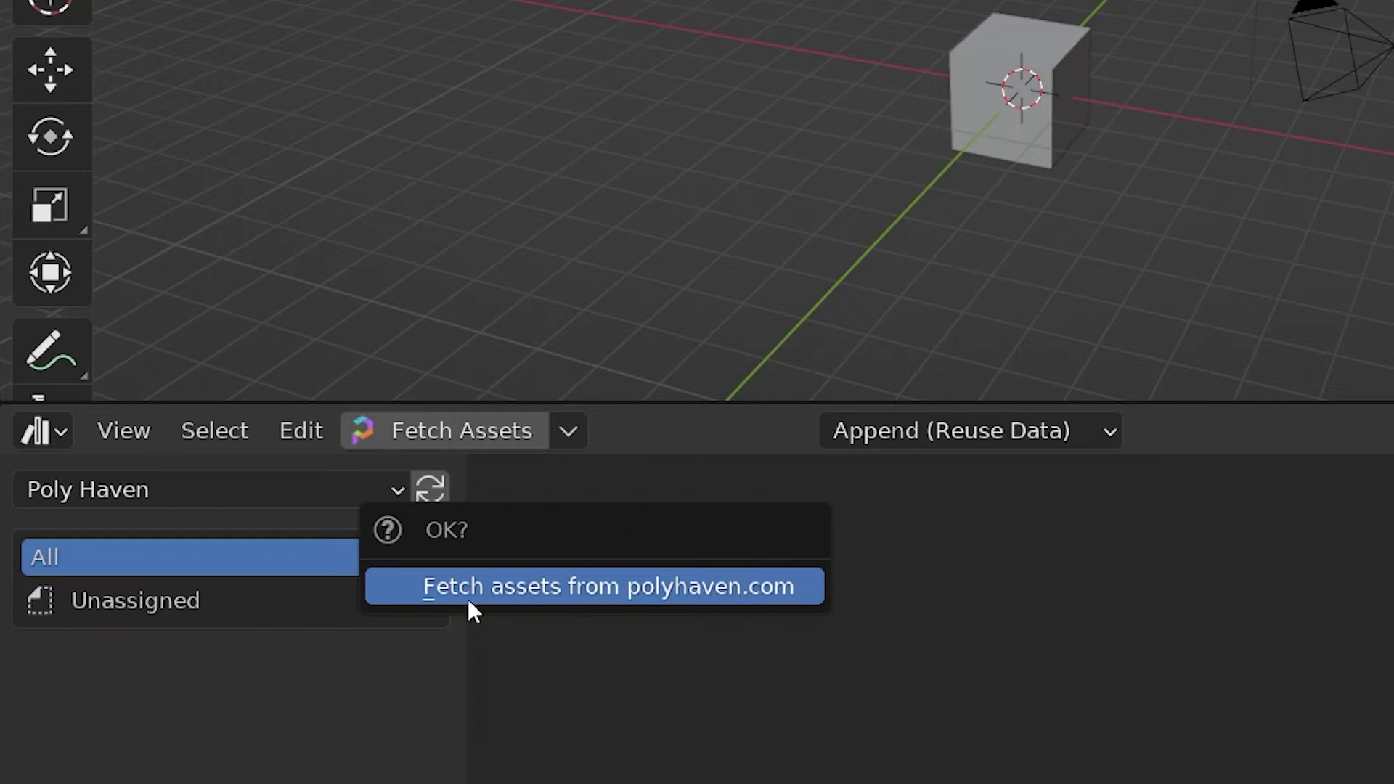
left_click(773, 589)
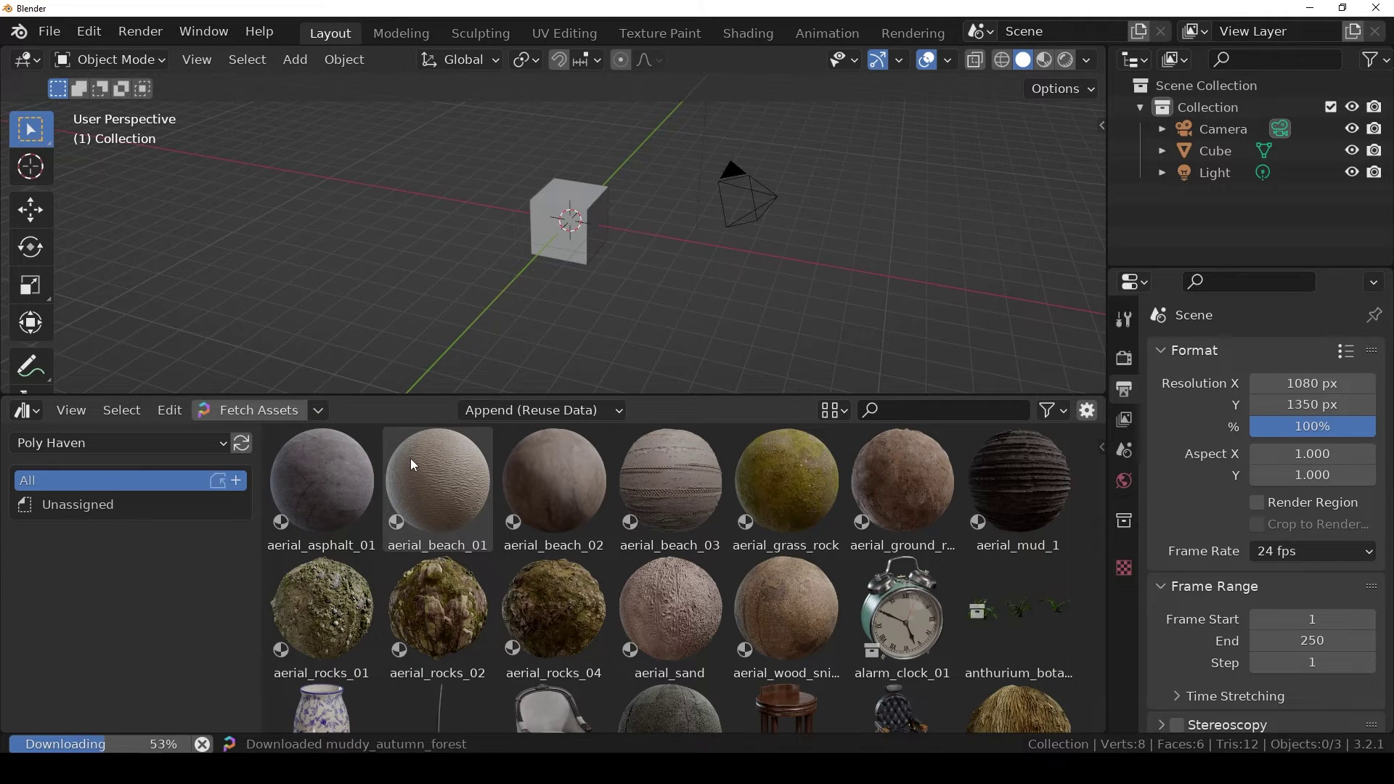
scroll(1090, 532, "down", 5)
scroll(1091, 540, "down", 5)
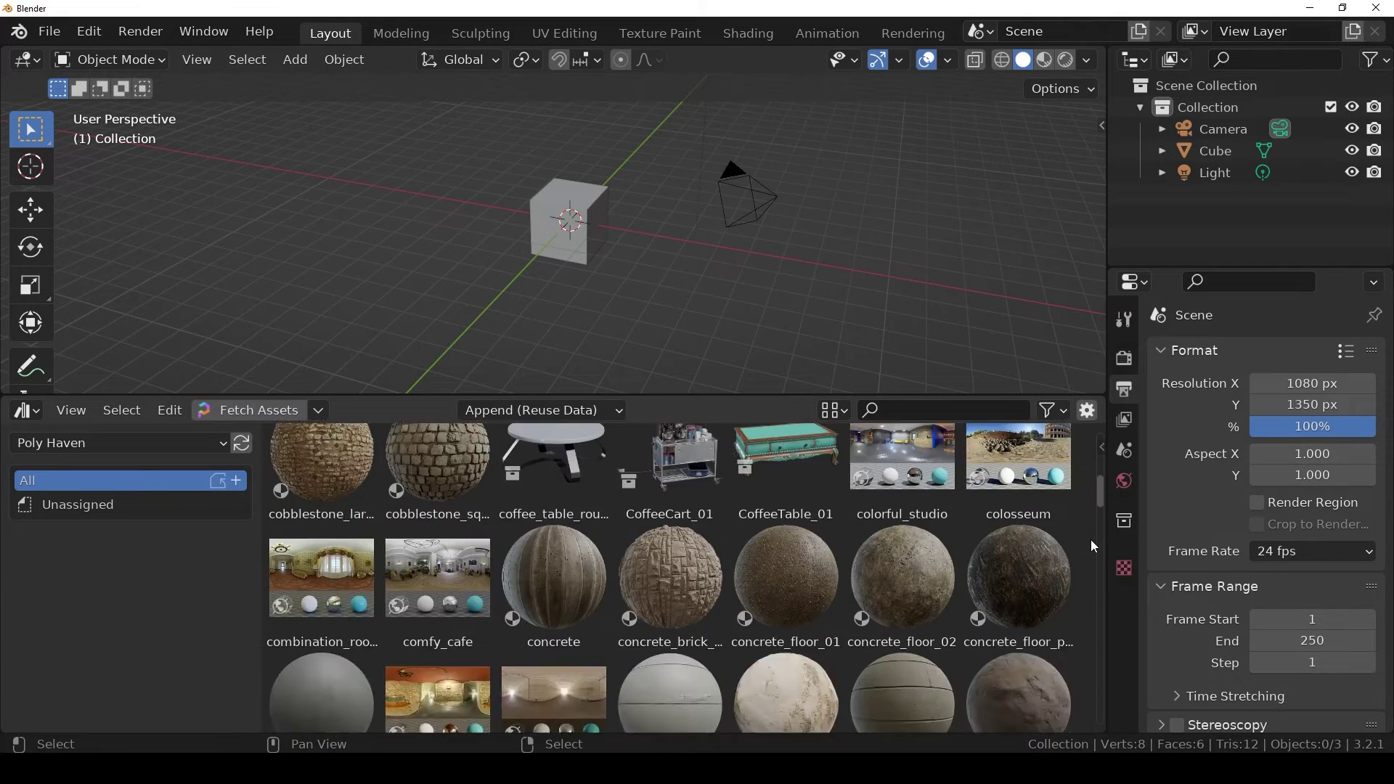
scroll(1091, 547, "down", 5)
scroll(1090, 553, "down", 5)
scroll(1091, 553, "down", 3)
scroll(1092, 556, "down", 5)
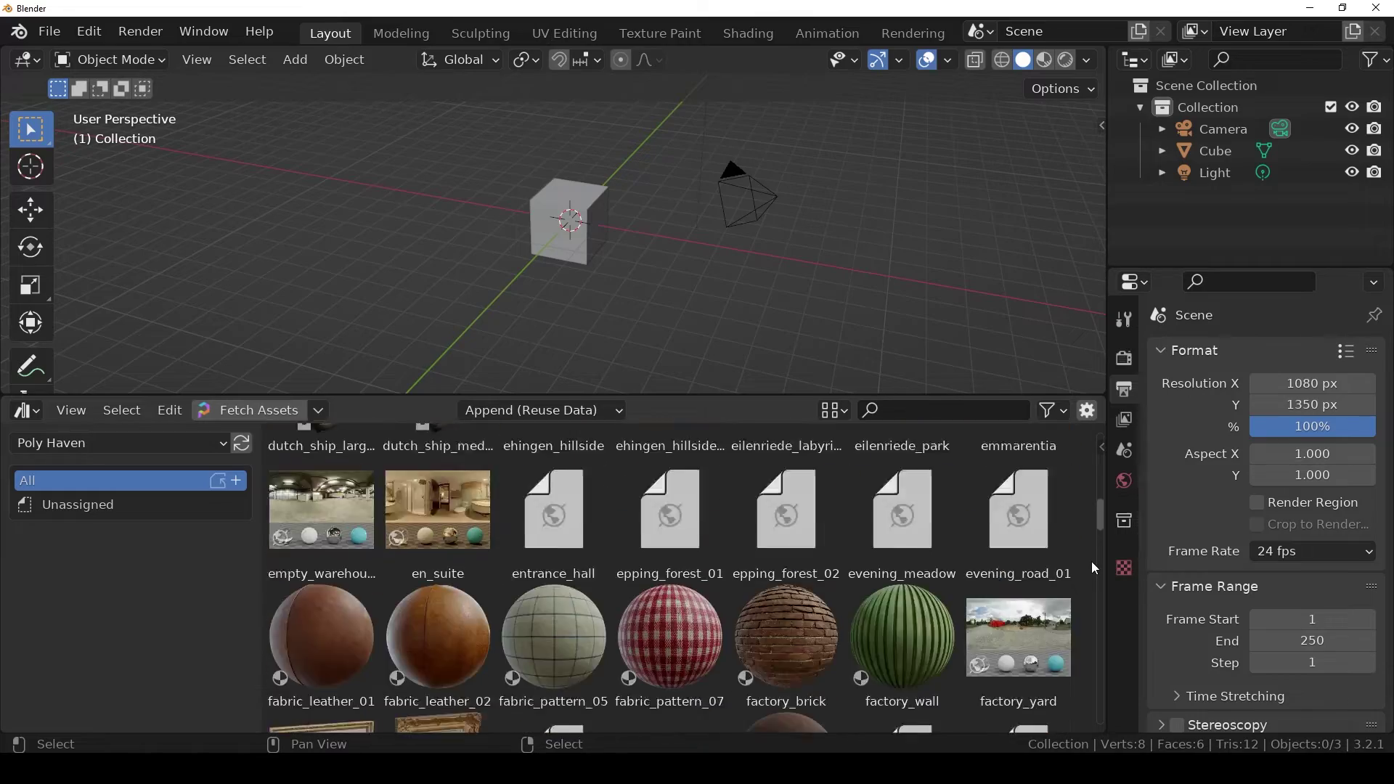
scroll(1092, 561, "down", 5)
scroll(1093, 568, "down", 3)
scroll(1093, 570, "down", 5)
scroll(1093, 573, "down", 4)
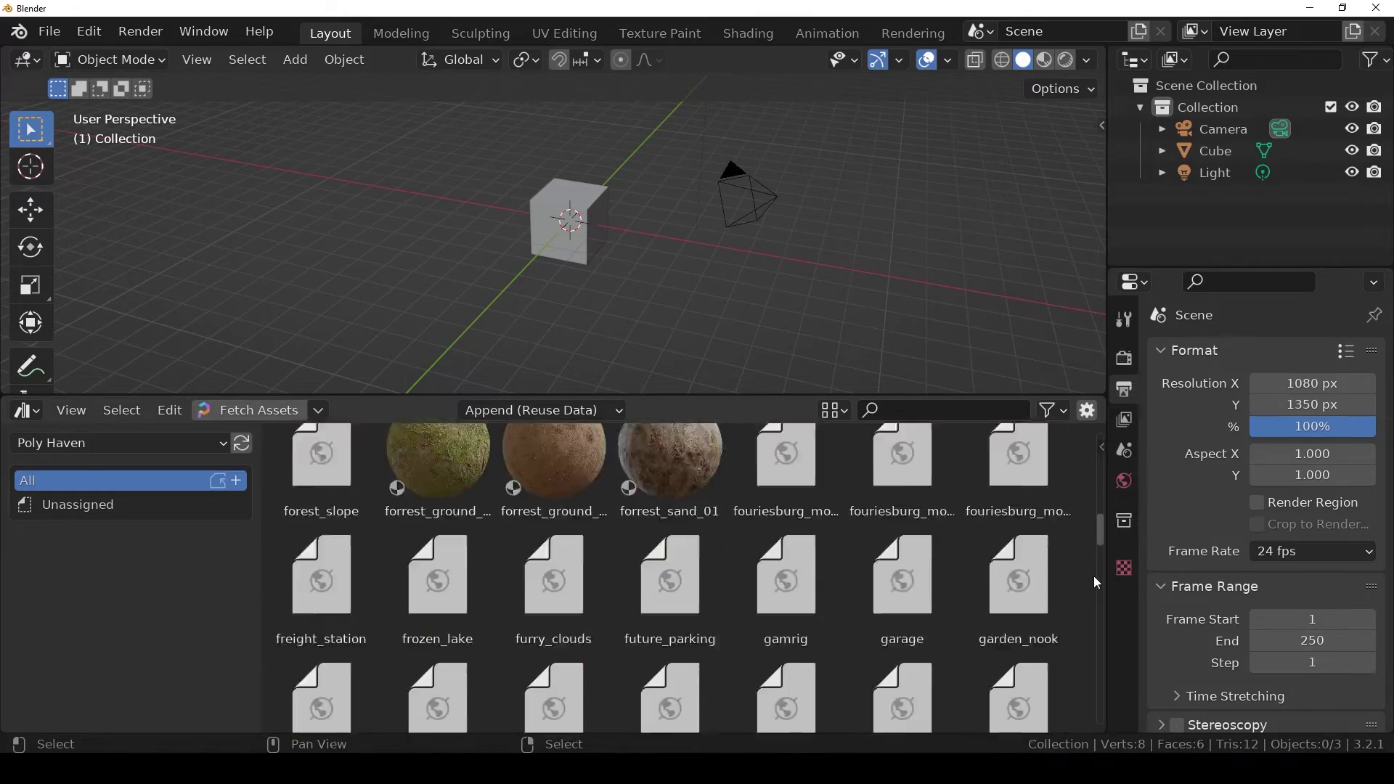
scroll(1093, 576, "down", 5)
scroll(1094, 581, "down", 5)
scroll(1381, 588, "down", 3)
scroll(1381, 588, "down", 3)
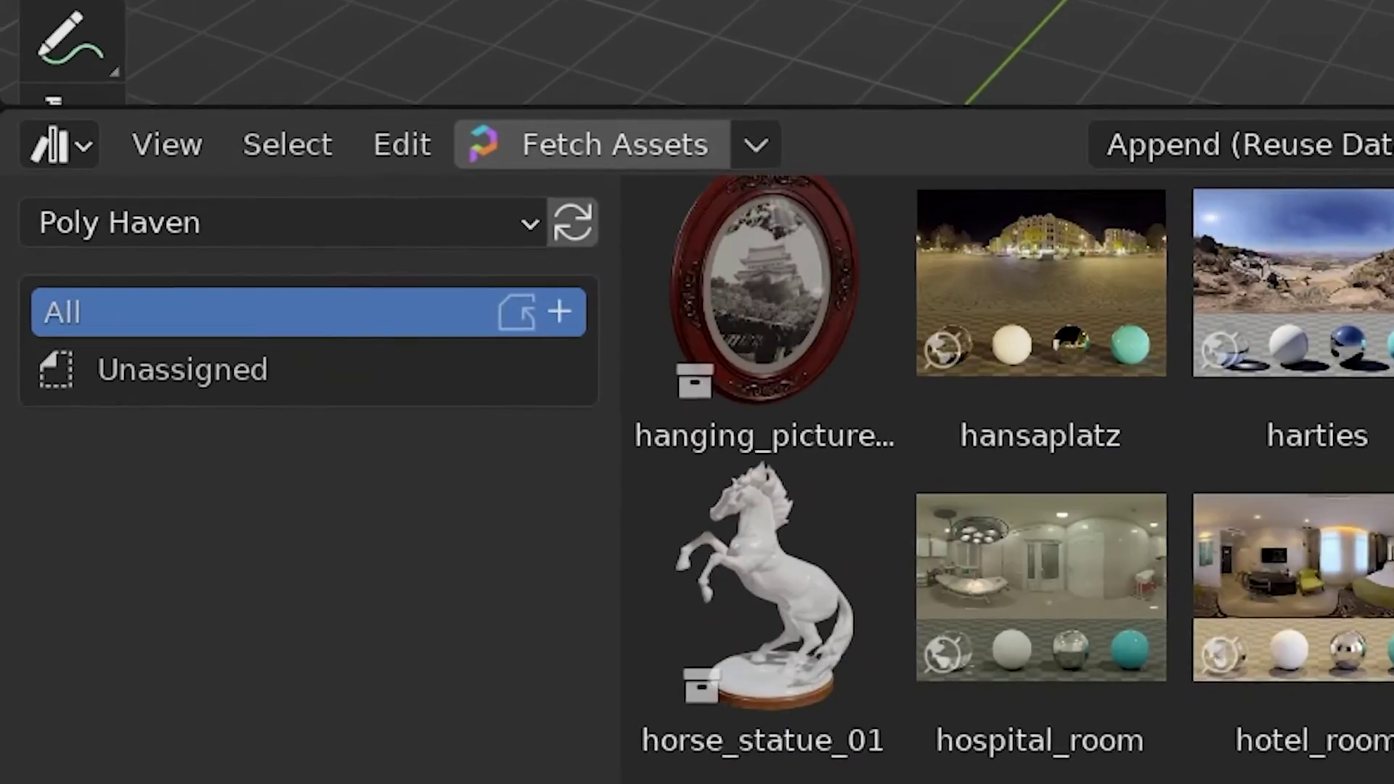
scroll(1381, 588, "down", 3)
scroll(1381, 588, "down", 3)
scroll(1035, 457, "down", 3)
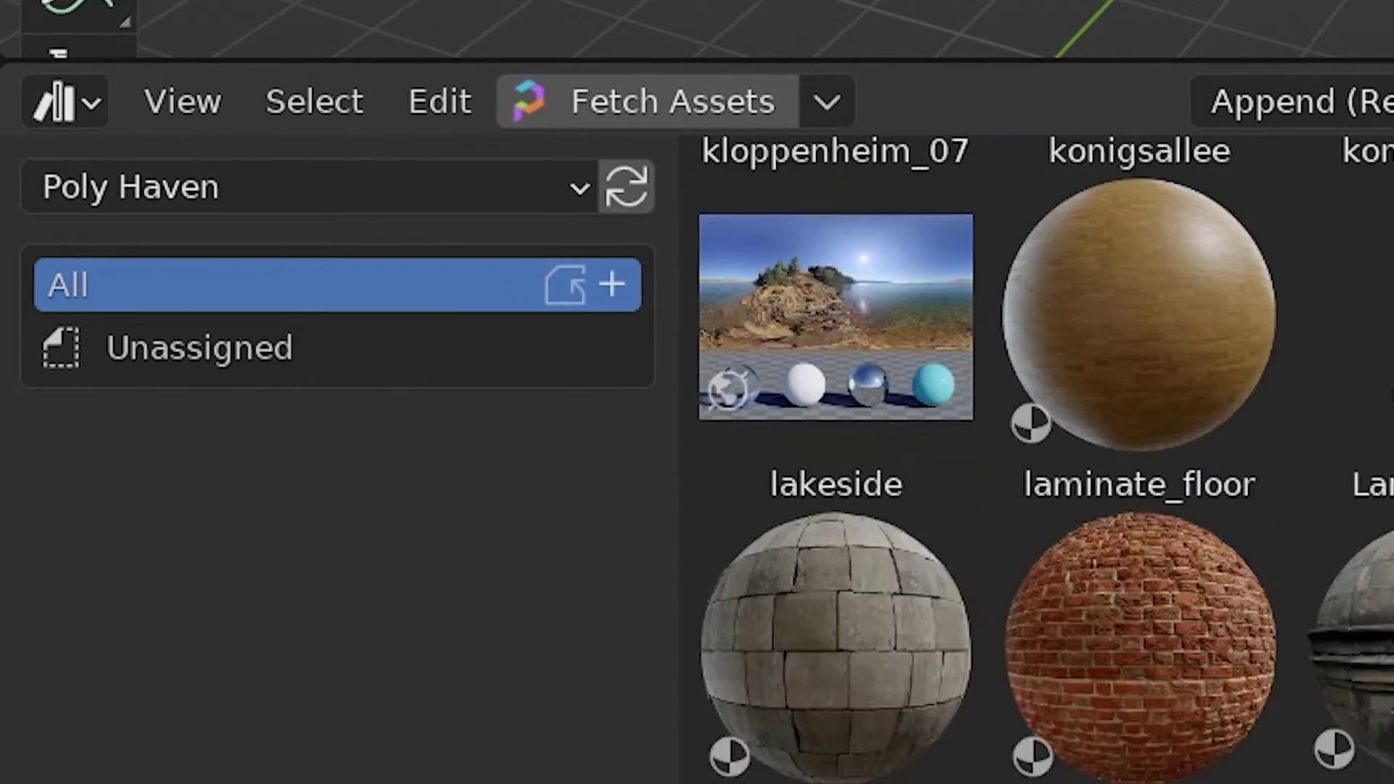
scroll(980, 457, "down", 8)
scroll(981, 457, "down", 8)
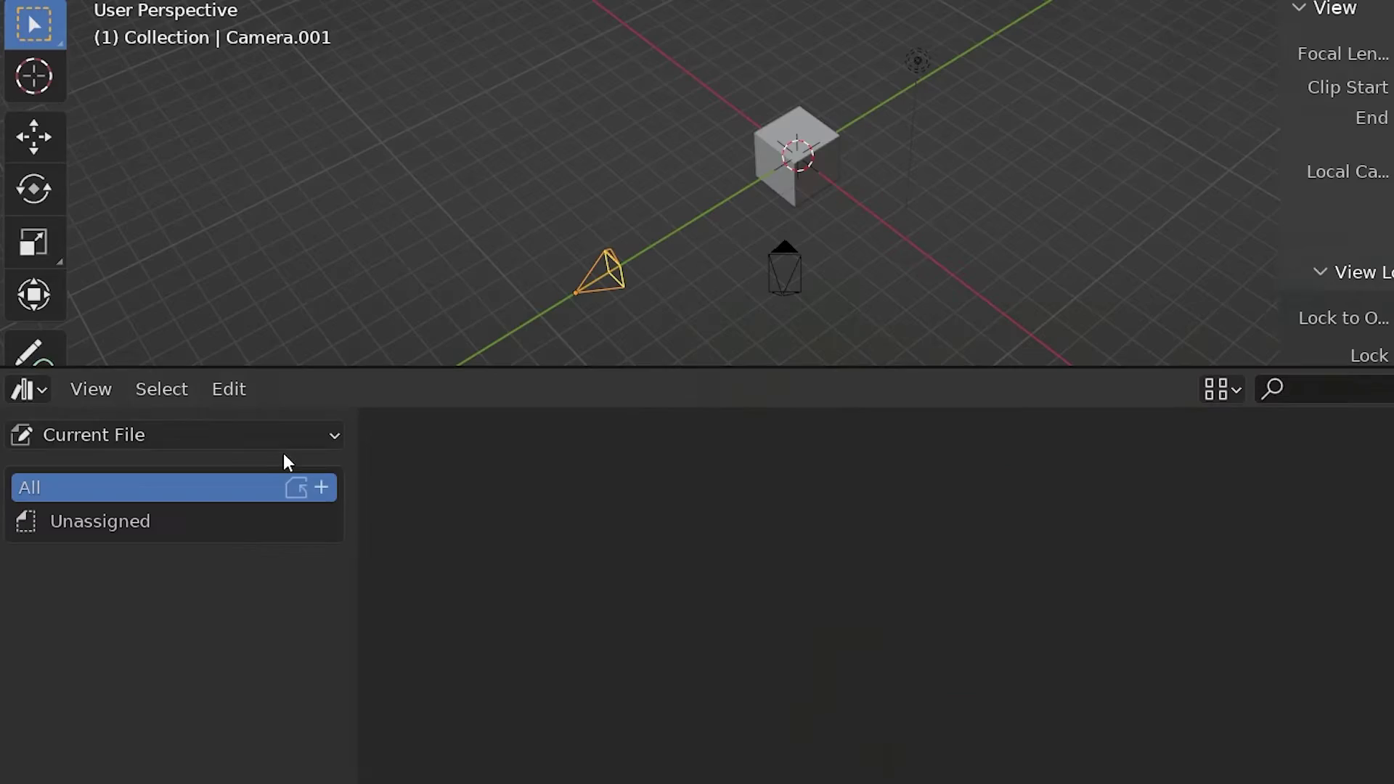
Switch the library to Poly Haven and open the Models > Furniture > Seating catalog.
left_click(289, 438)
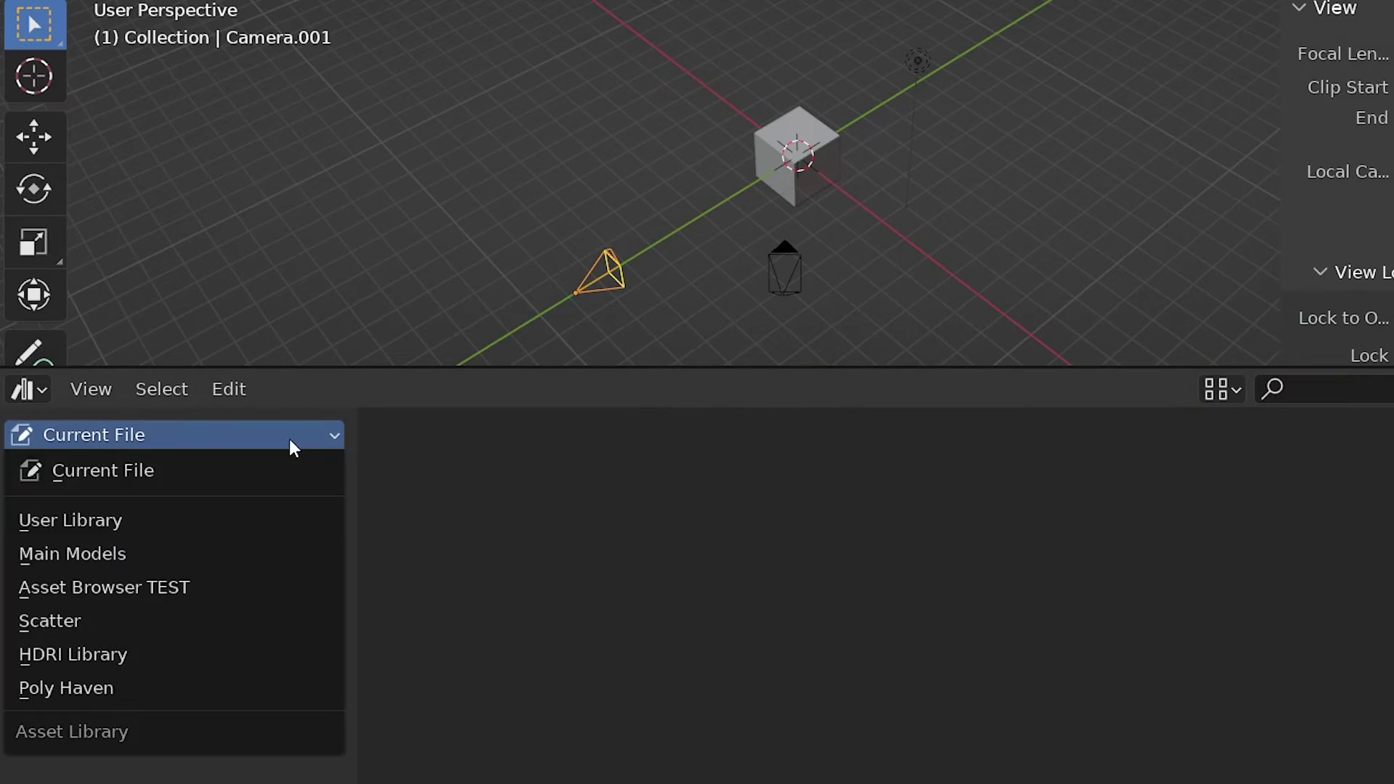
left_click(243, 681)
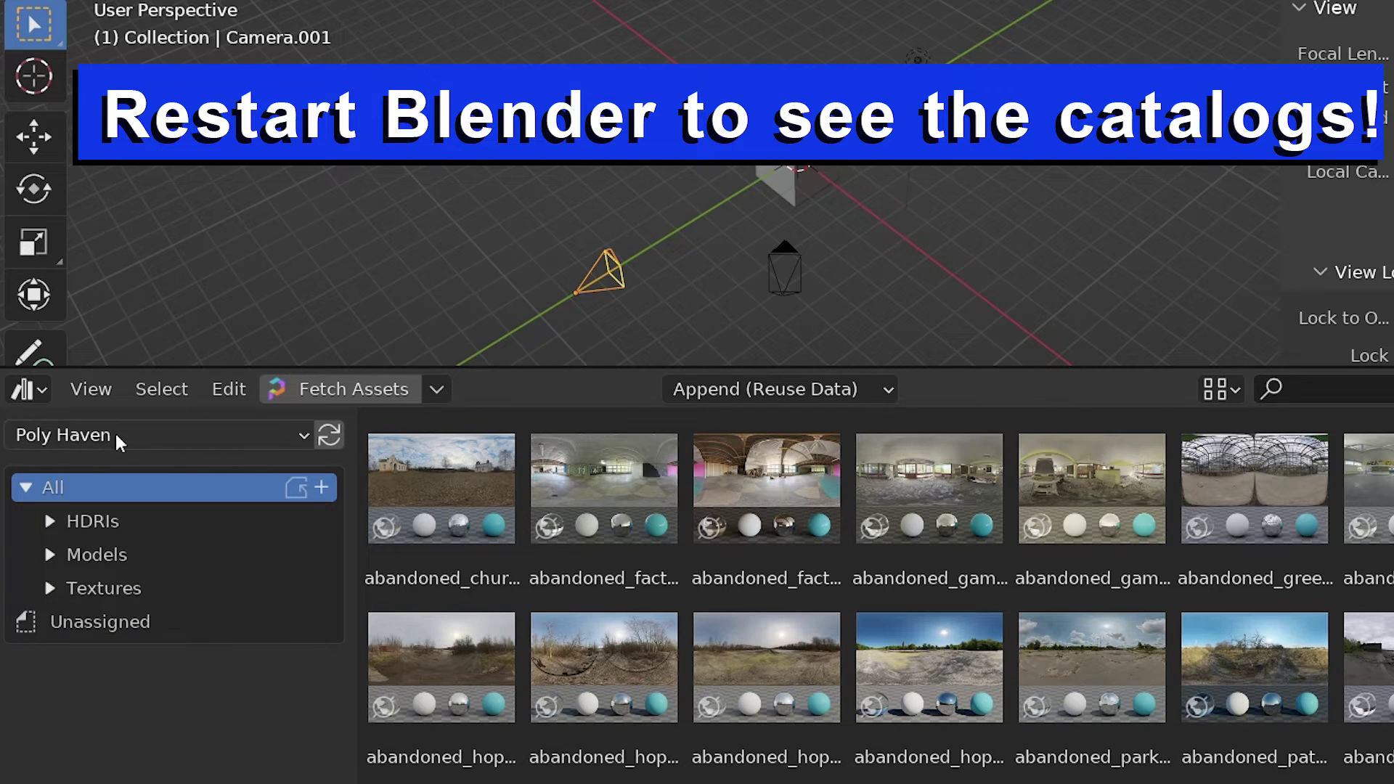
left_click(49, 521)
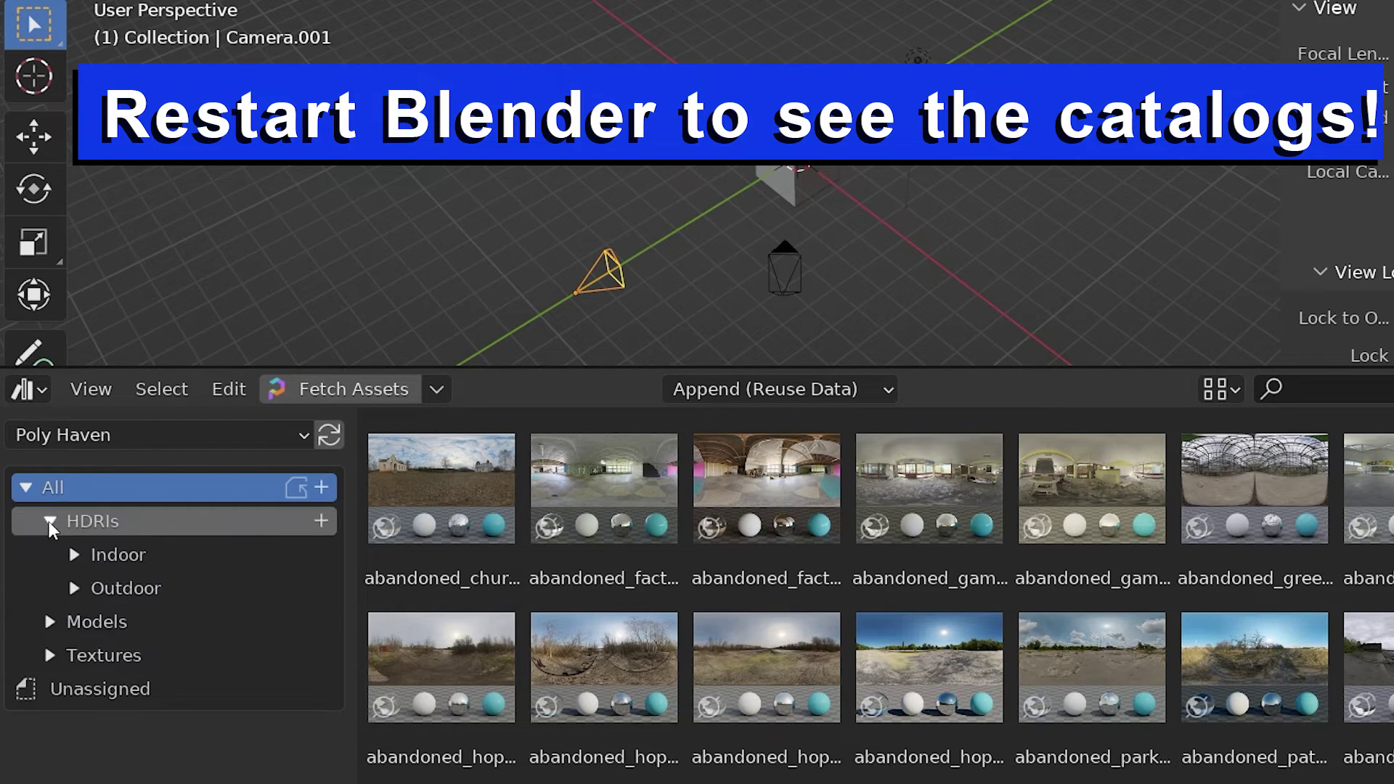
left_click(49, 522)
left_click(48, 556)
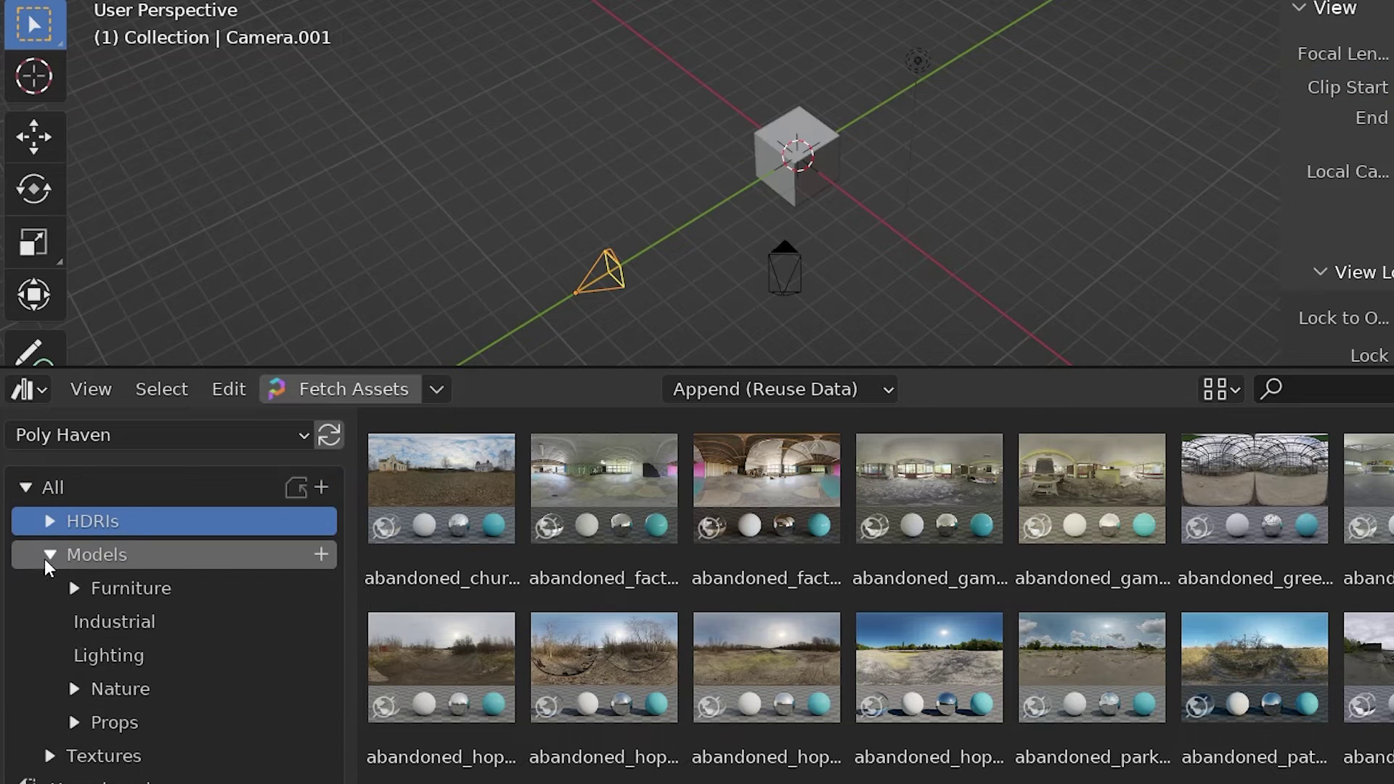
left_click(76, 587)
left_click(147, 623)
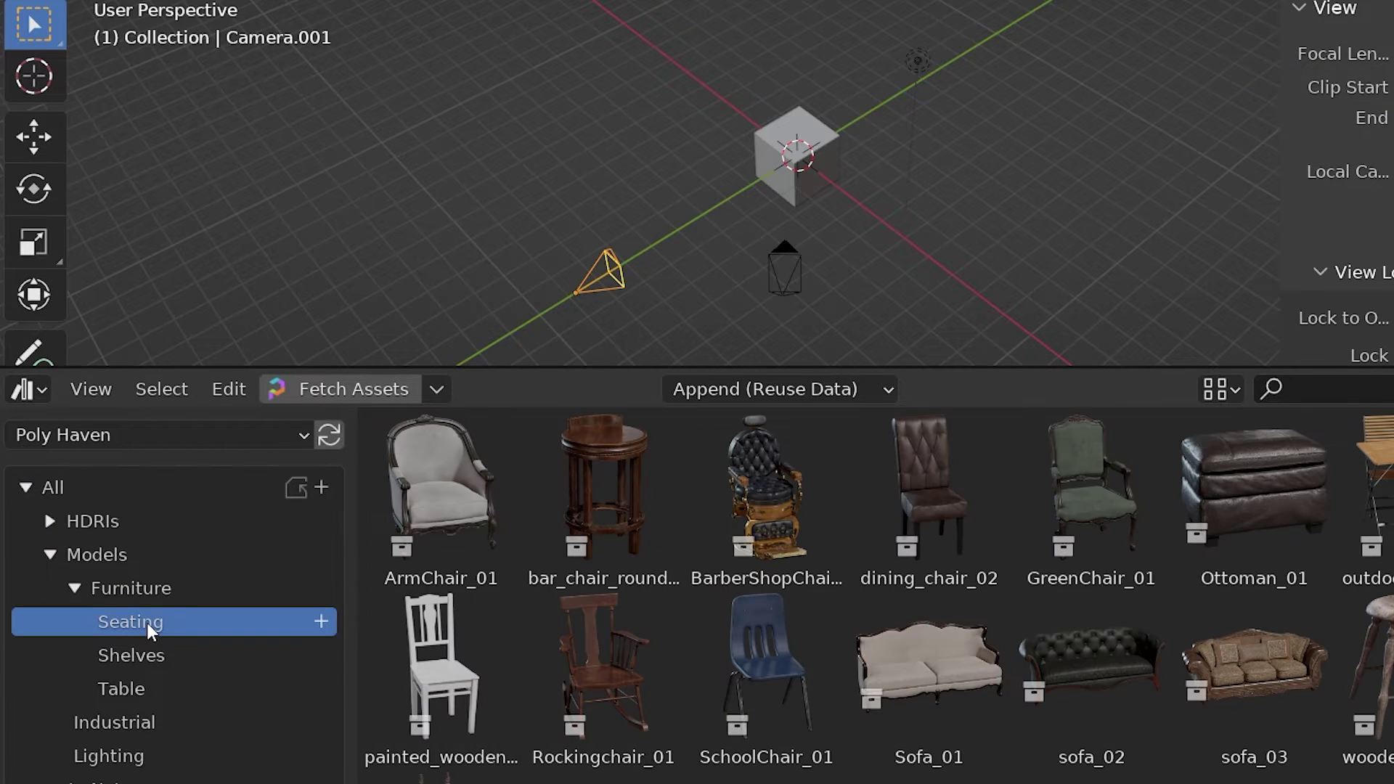
Place bar_chair_round_01, ArmChair_01 and BarberShopChair_01 into the scene.
left_click_drag(543, 486, 681, 272)
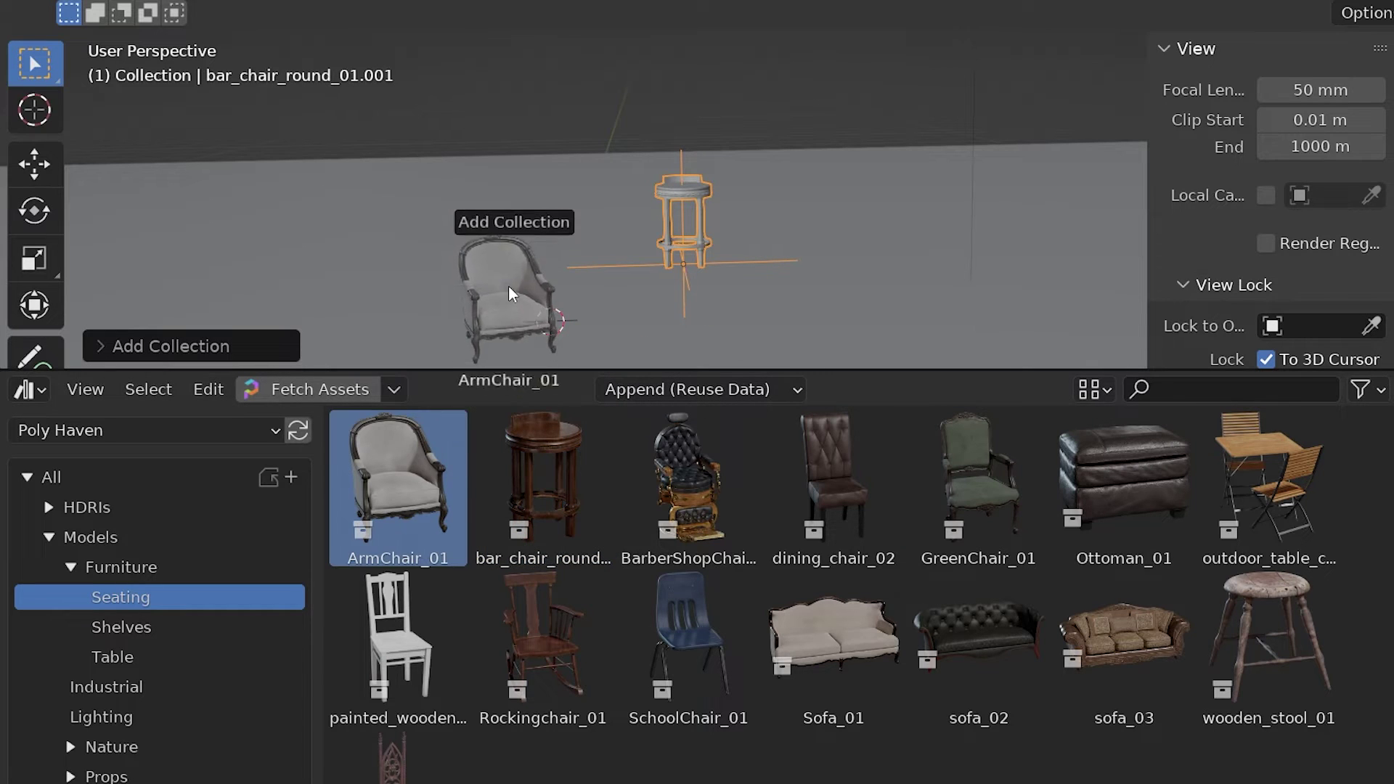
left_click_drag(410, 485, 498, 242)
left_click_drag(683, 491, 889, 217)
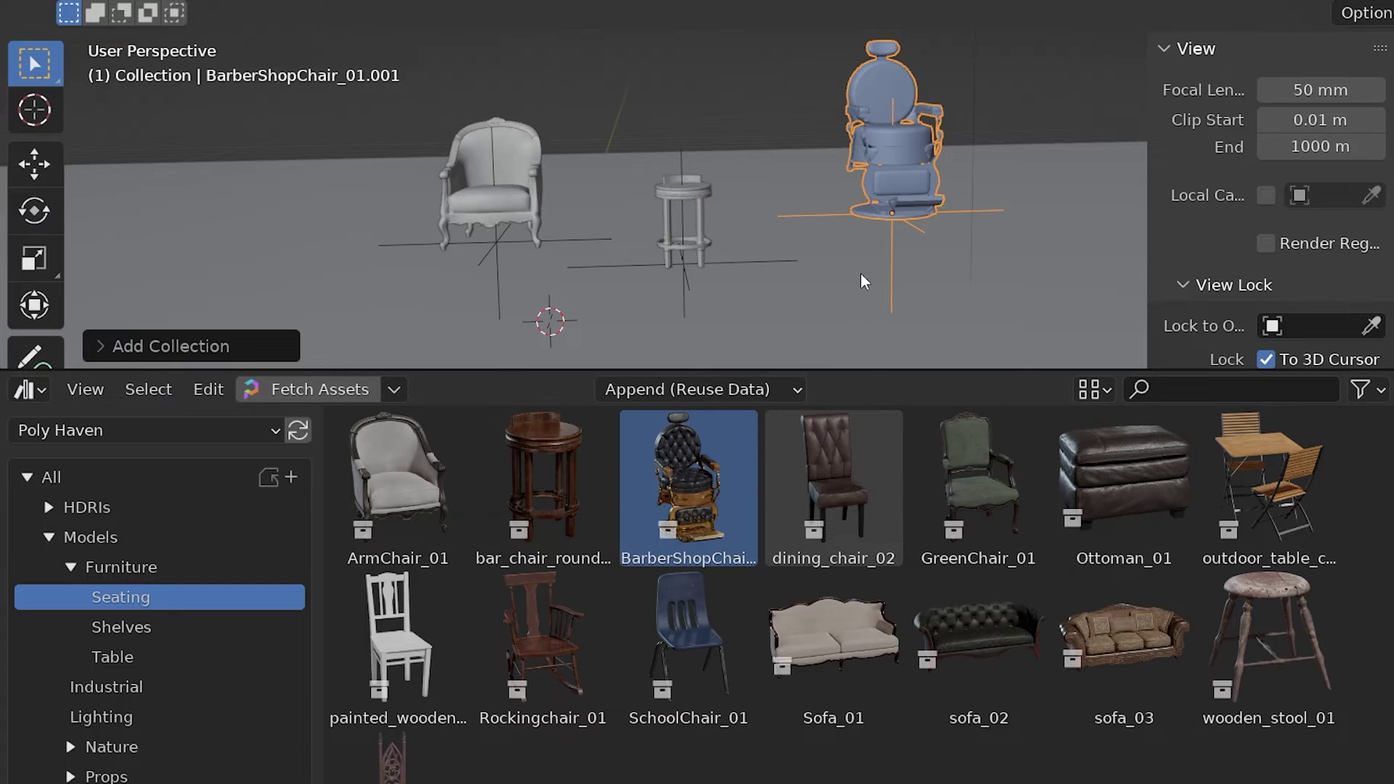
Apply the painted concrete material, then the red checkered fabric, to the floor.
left_click_drag(544, 638, 832, 238)
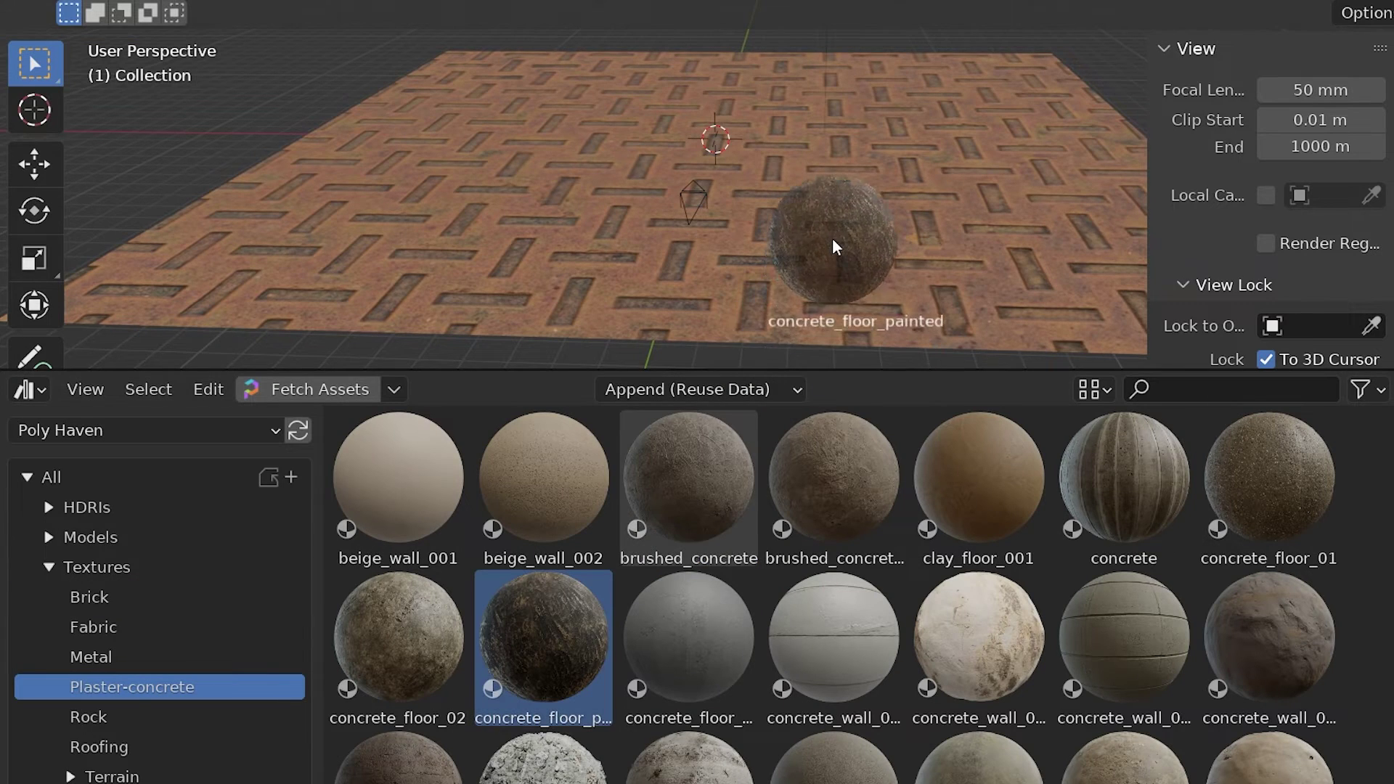
left_click(92, 627)
left_click_drag(400, 625, 700, 163)
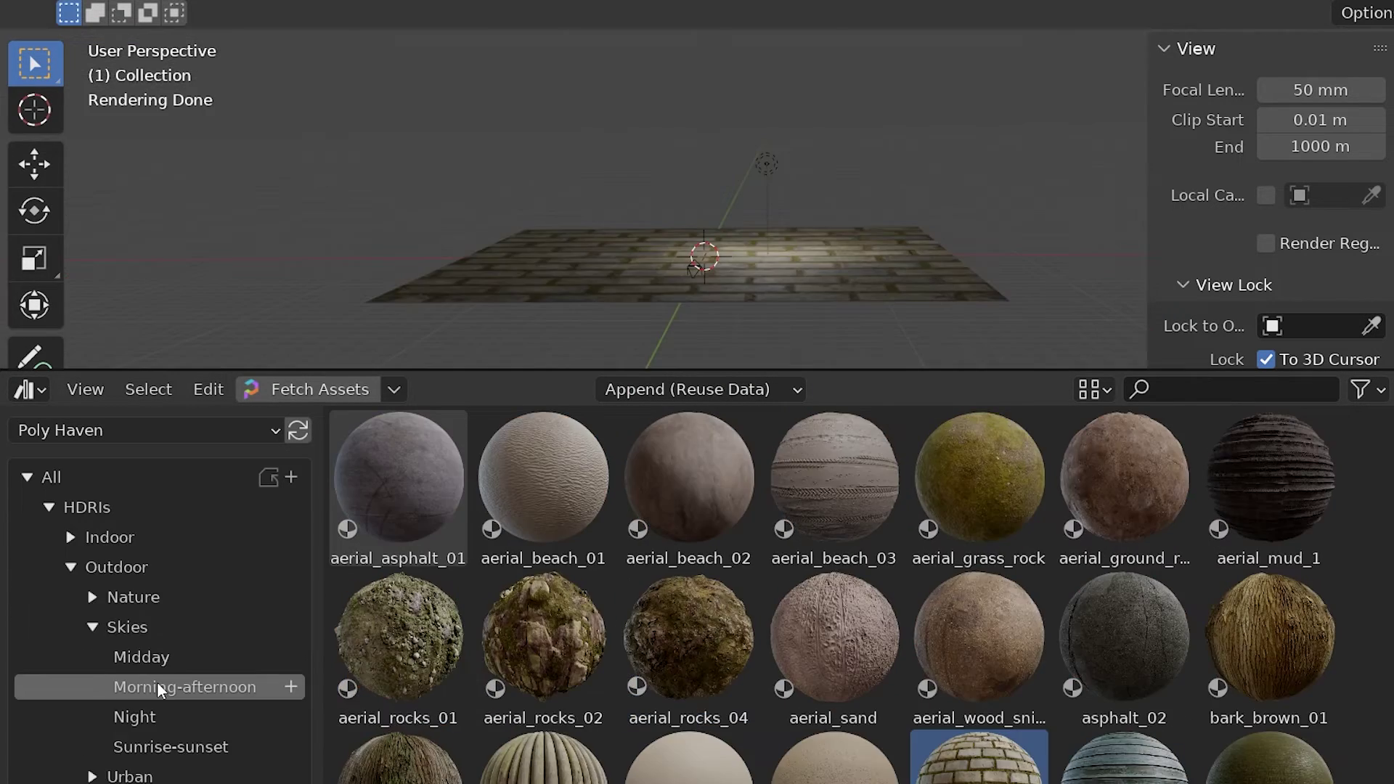
From Morning-afternoon skies, apply abandoned_tank_farm, circus_maximus, then dirt_bike_track_01 as the world.
left_click(161, 691)
left_click_drag(543, 480, 849, 115)
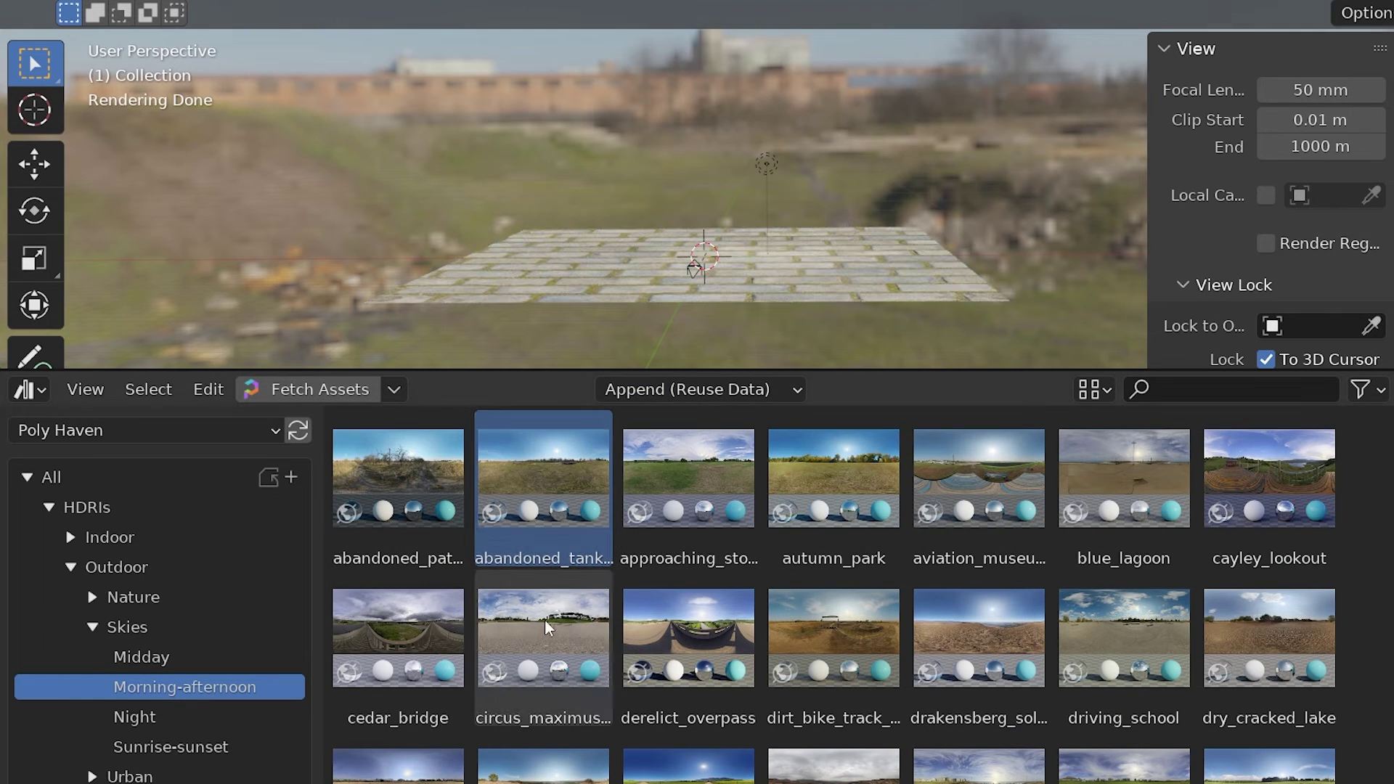
mouse_move(545, 620)
left_mouse_down()
mouse_move(643, 496)
mouse_move(435, 219)
left_mouse_up()
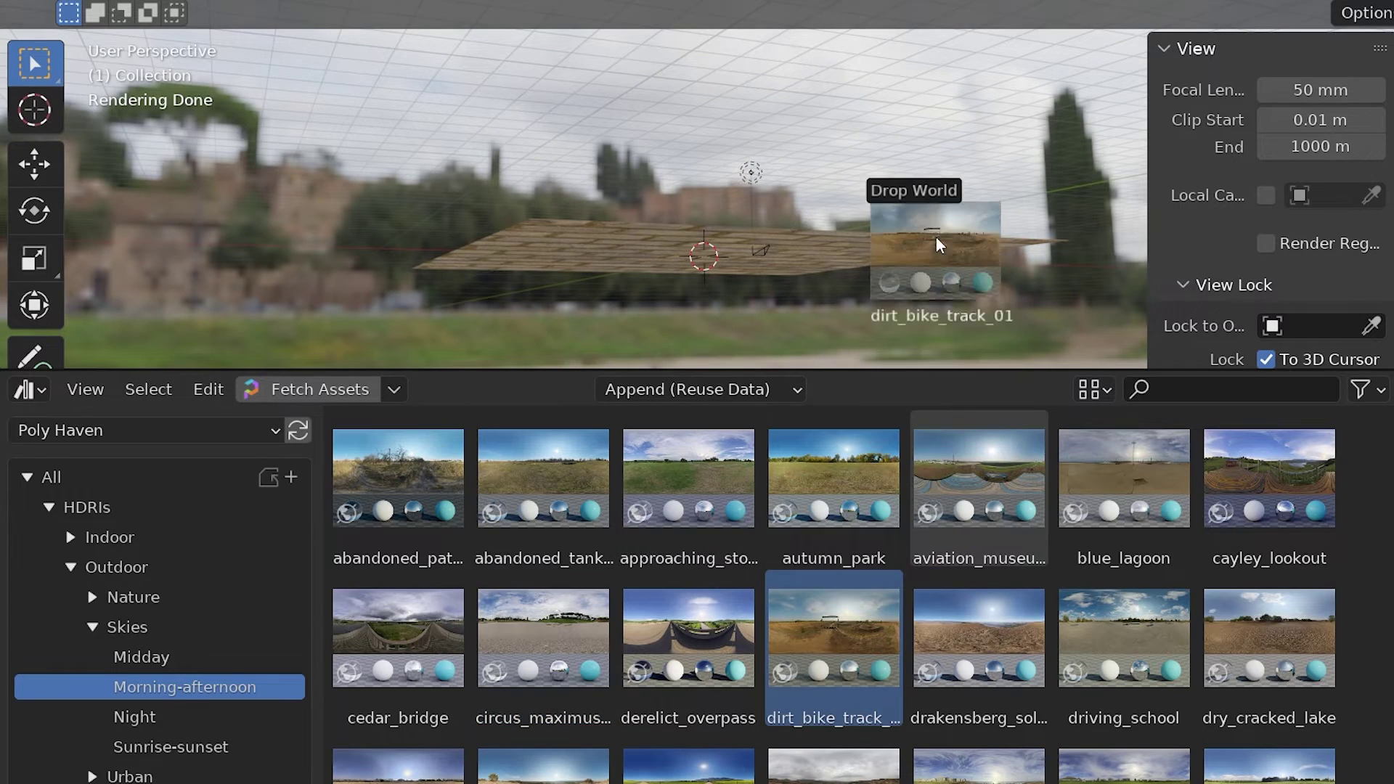
left_click_drag(834, 639, 939, 240)
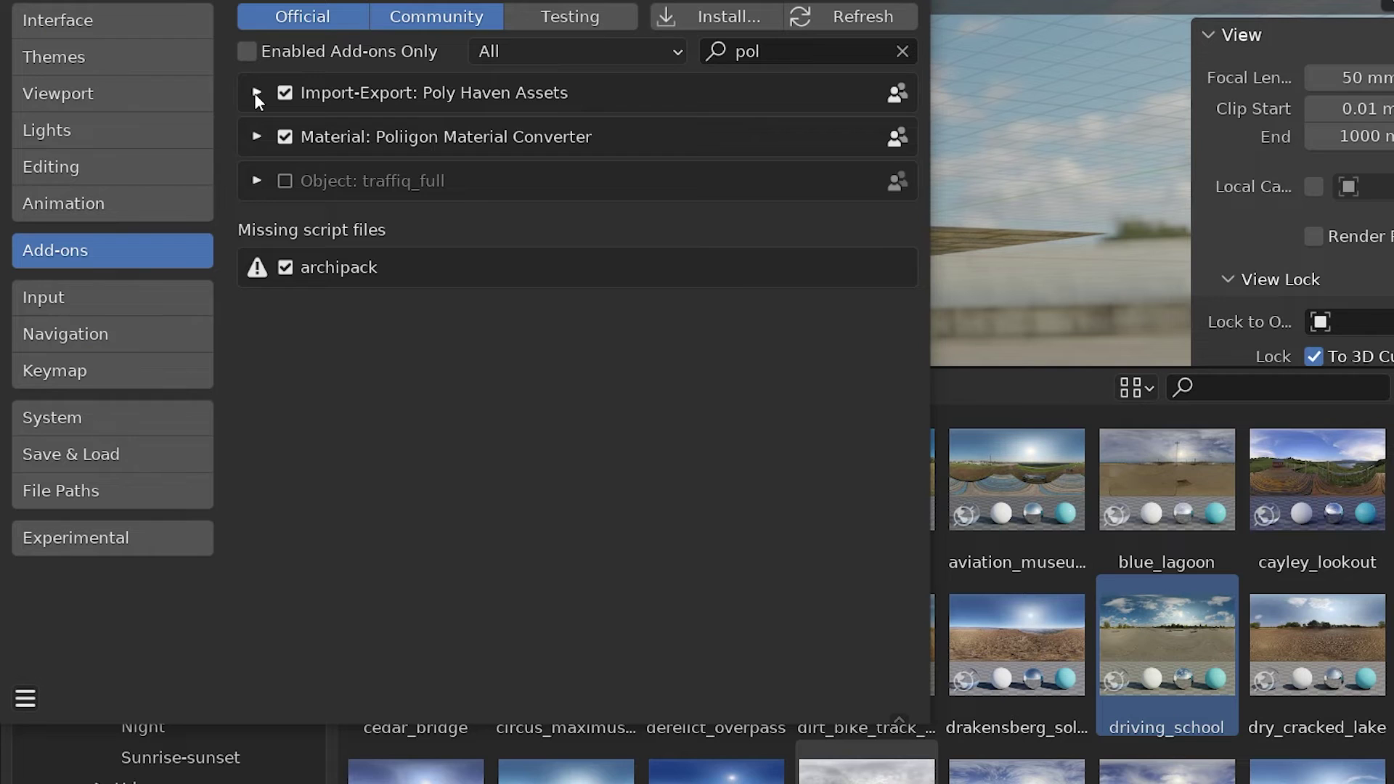
Expand Poly Haven Assets and raise the updater check interval to 7 days.
left_click(254, 93)
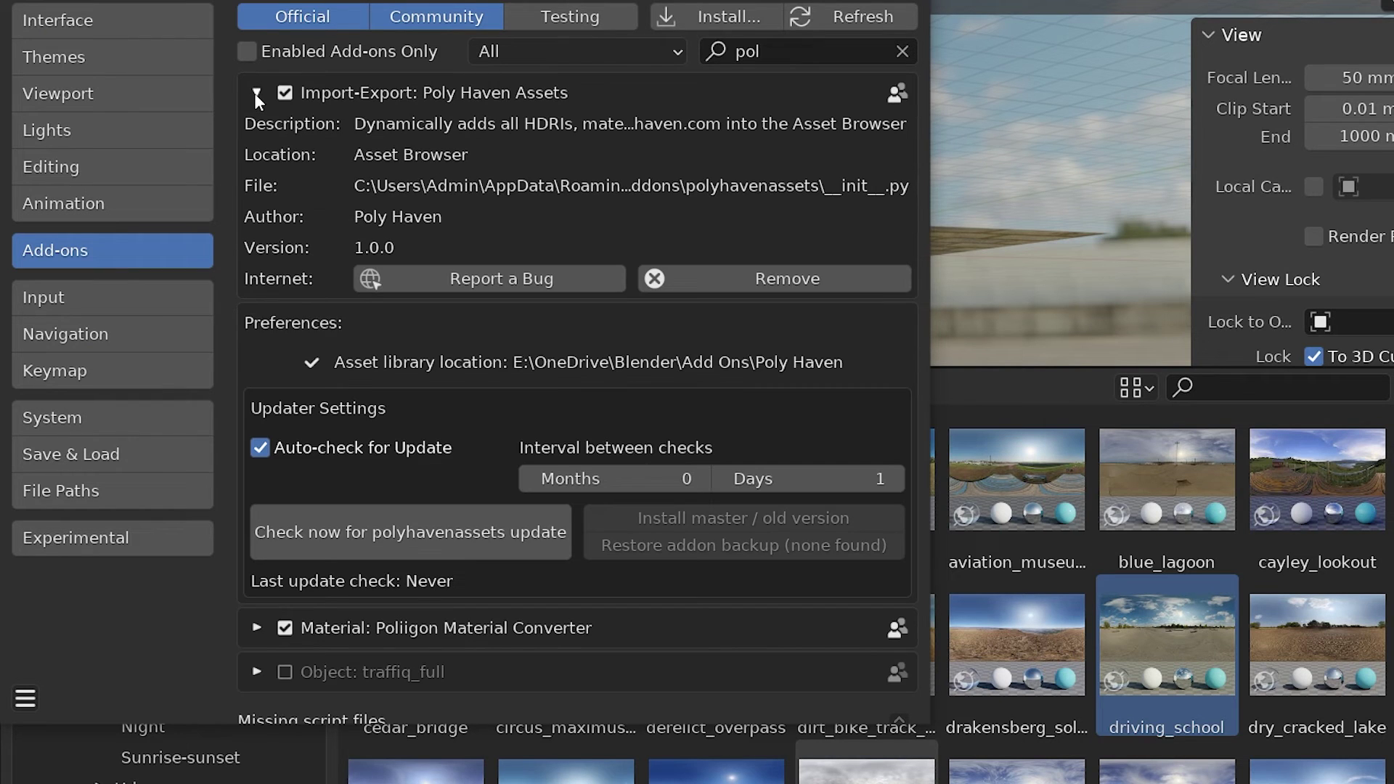
scroll(700, 409, "down", 2)
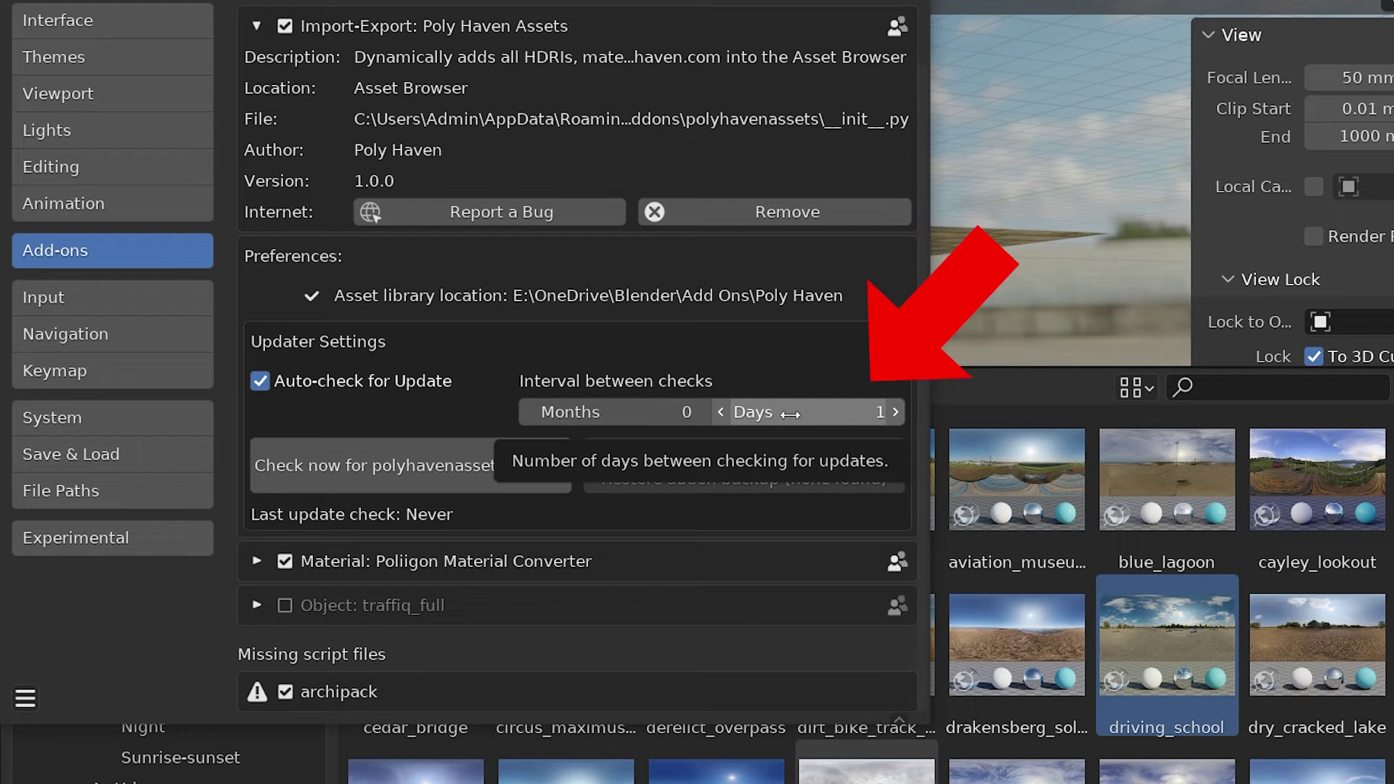
left_click(895, 412)
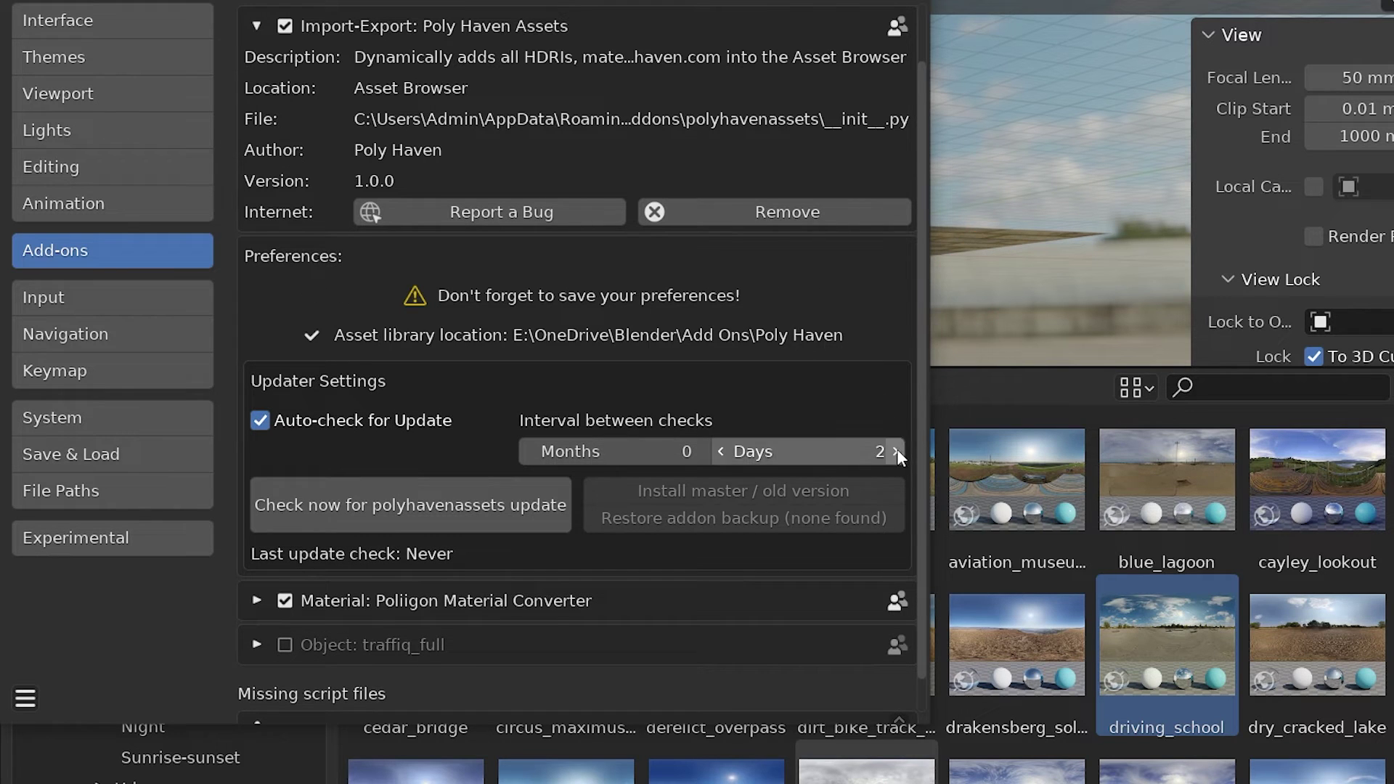
left_click(896, 450)
left_click(896, 450)
left_click(896, 450)
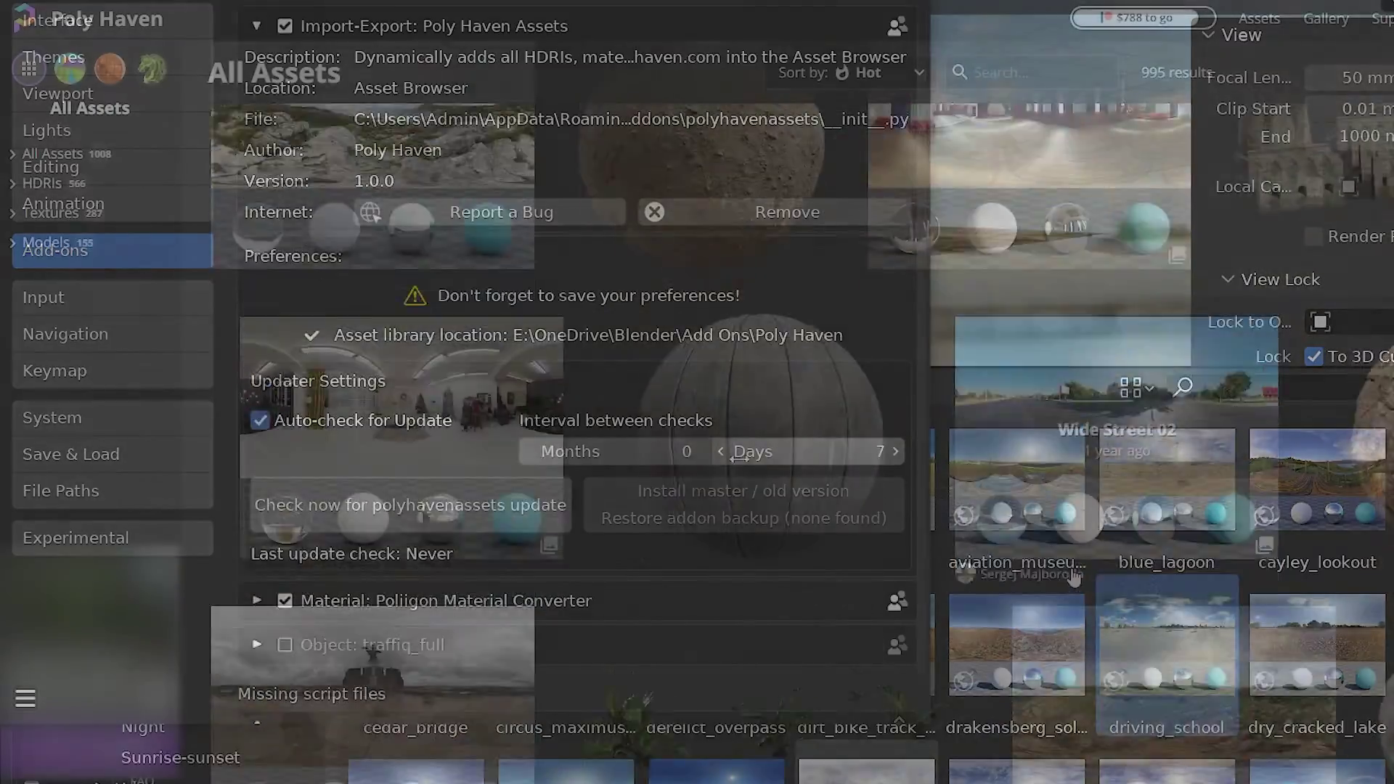
scroll(1079, 576, "down", 4)
scroll(1078, 575, "down", 4)
scroll(1079, 575, "down", 4)
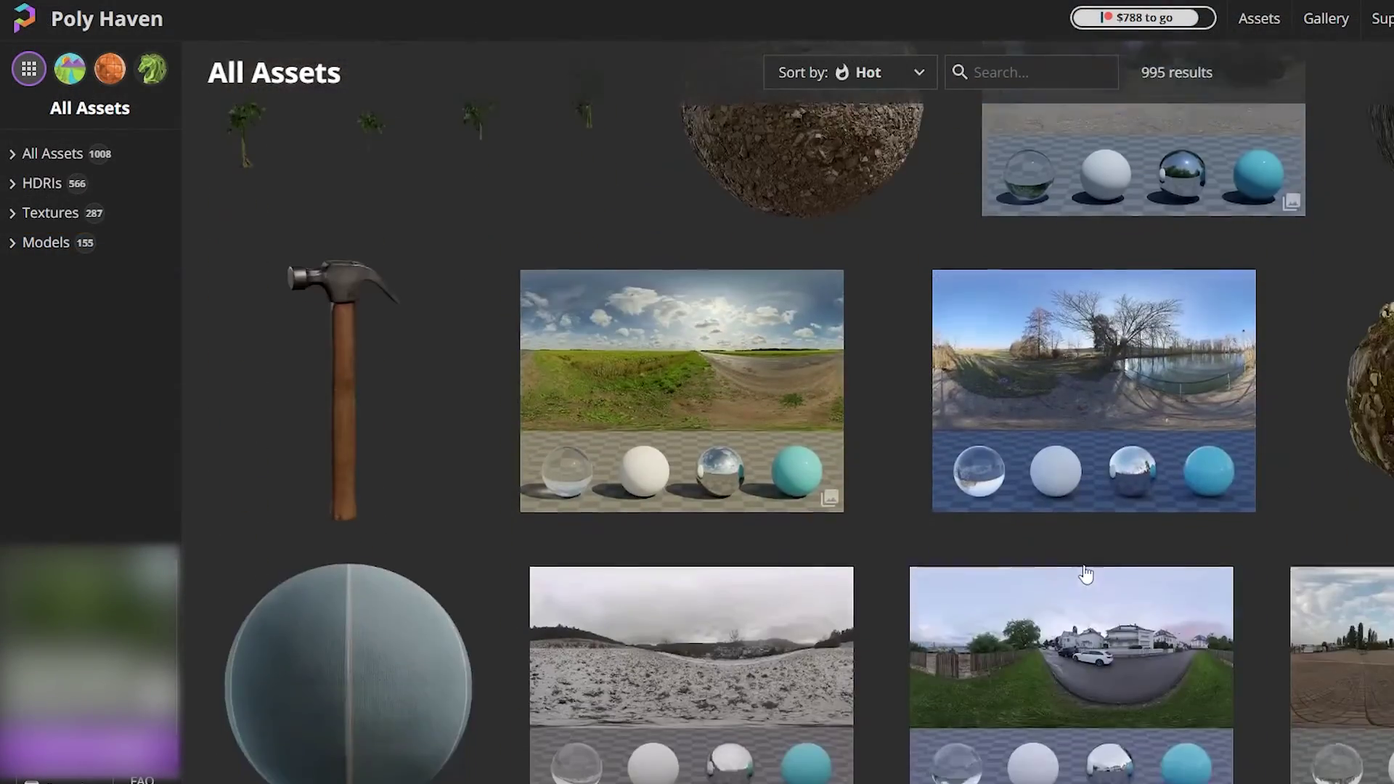
scroll(1086, 575, "down", 4)
scroll(1086, 573, "down", 5)
scroll(1084, 574, "down", 2)
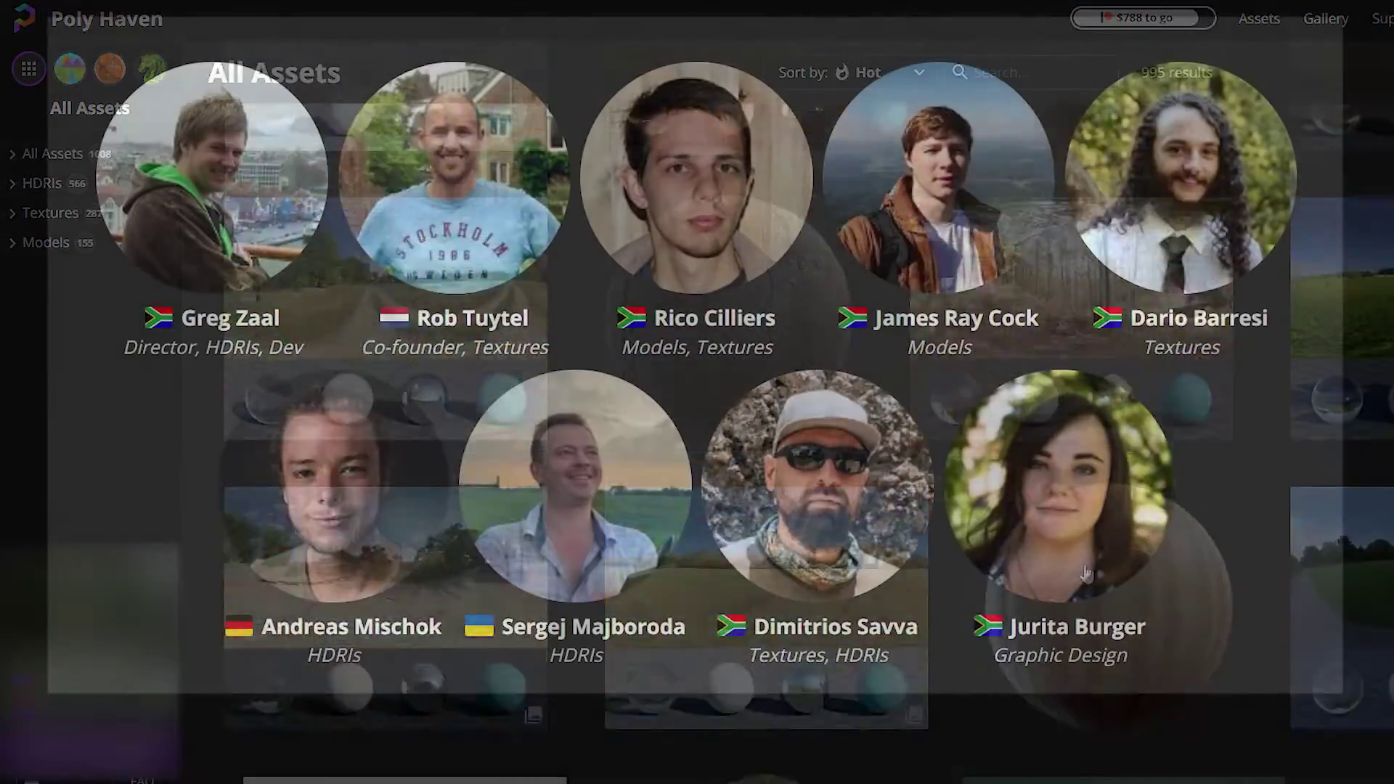